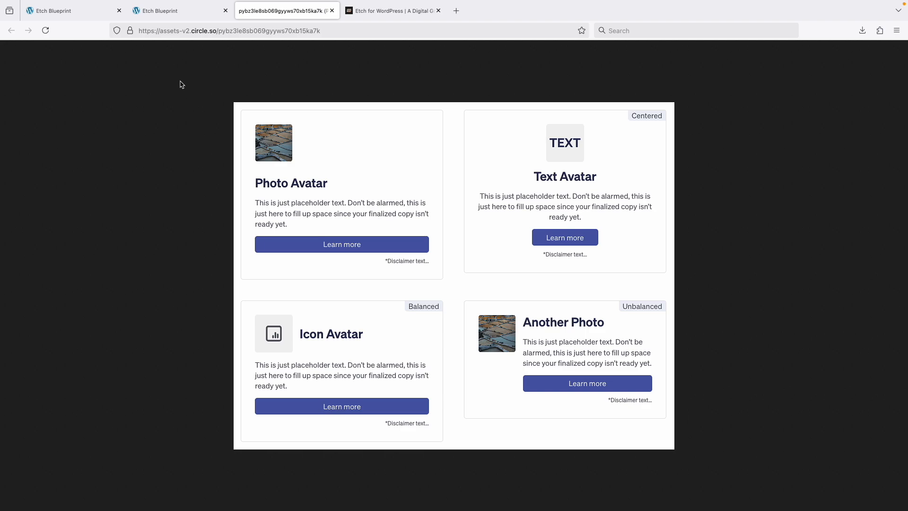
- Switch to the Etch builder and delete the disclaimer text from the first Avatar Card's footer slot
left_click(80, 14)
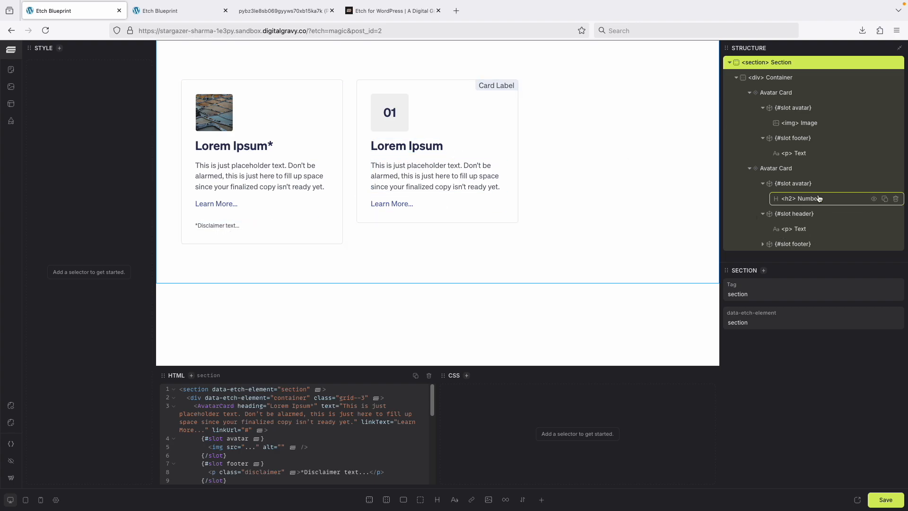
scroll(817, 201, "down", 1)
right_click(807, 151)
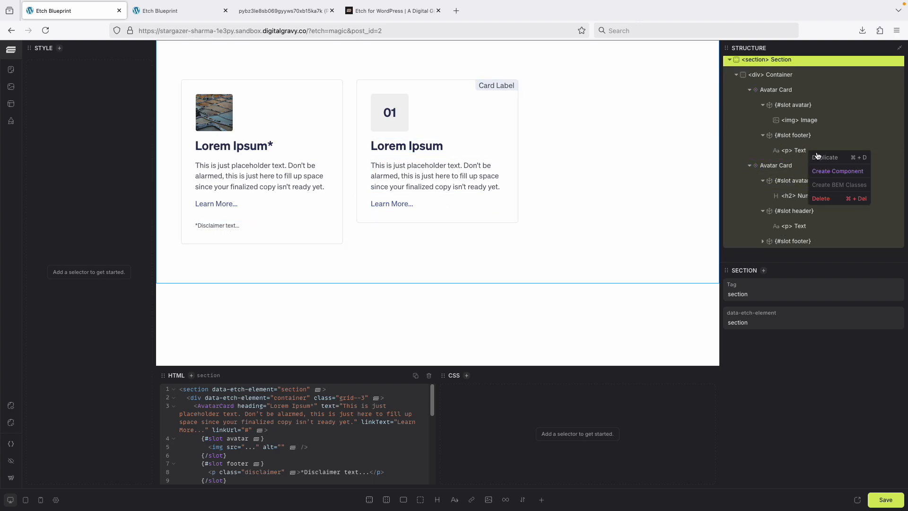
left_click(835, 199)
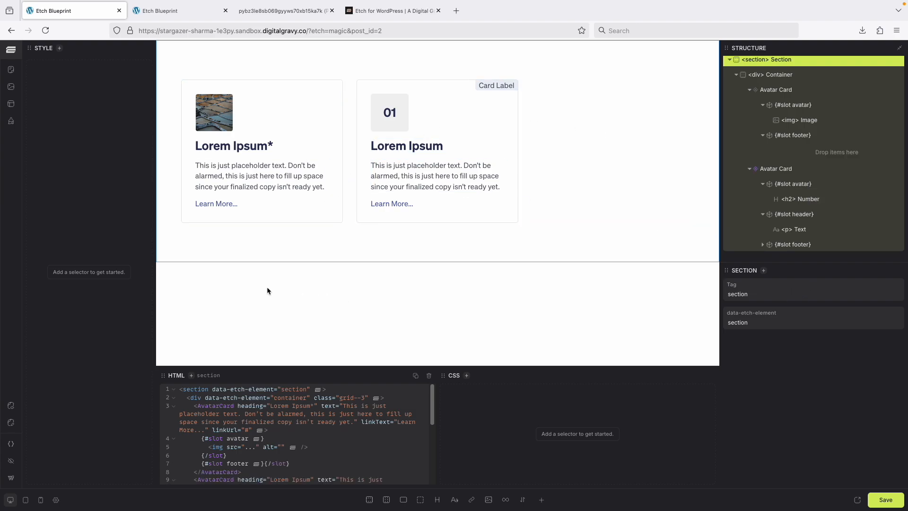
- Open the Avatar Card component for editing and add two text properties to it
left_click(785, 91)
right_click(786, 94)
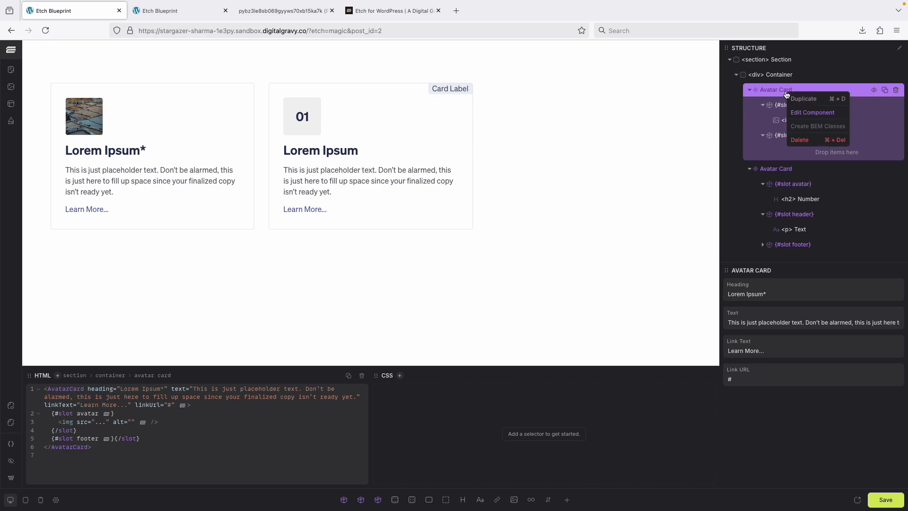
left_click(818, 113)
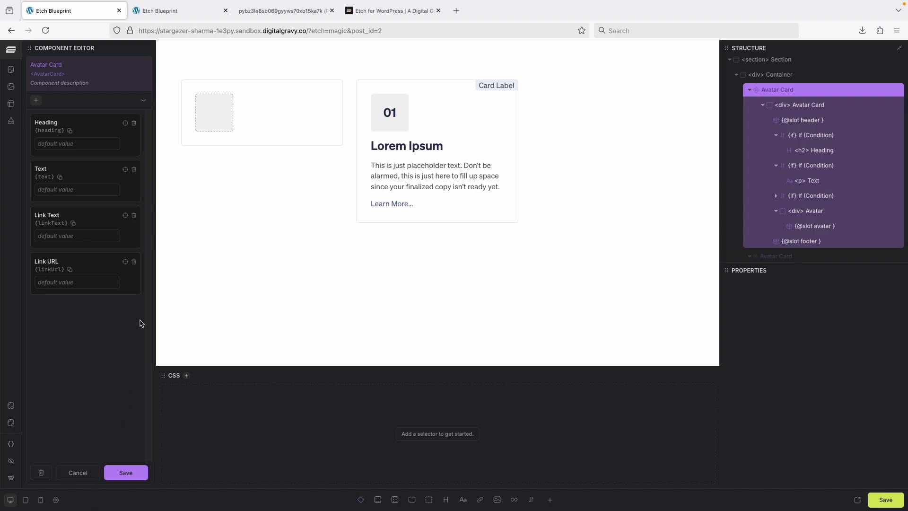
left_click(36, 100)
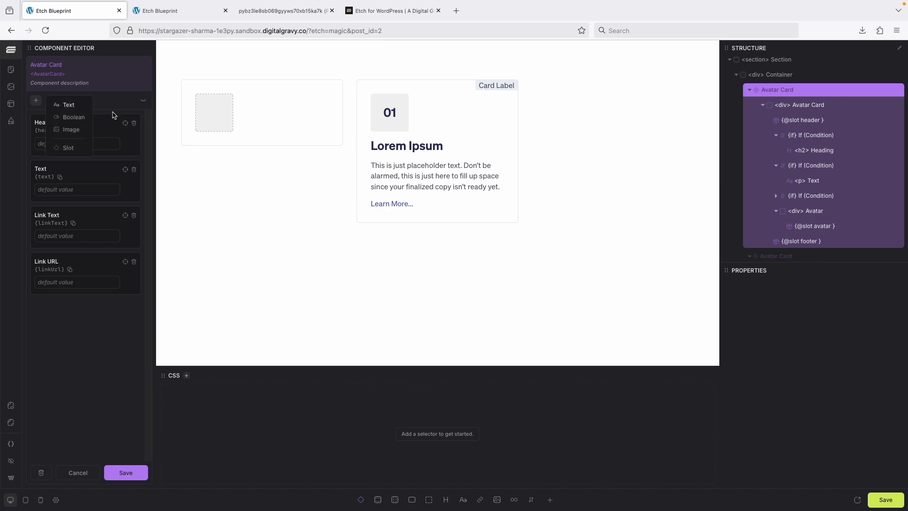
left_click(74, 105)
left_click(74, 106)
- Rename the two new properties Card Classes and Link Classes, and save the component
double_click(57, 308)
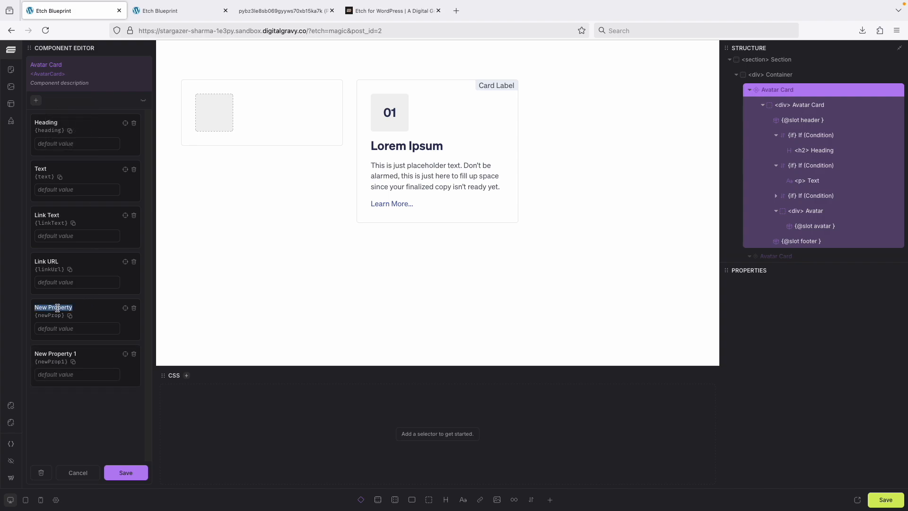
type("Card Classes")
double_click(62, 353)
type("Link Classes")
left_click(126, 473)
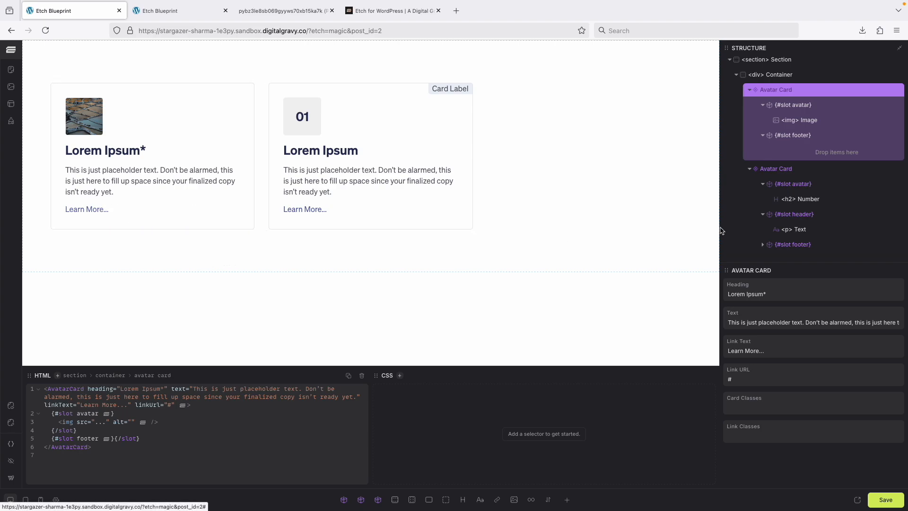
- Reopen the Avatar Card component and append {props.cardClasses} to the class attribute of its outer avatar-card div
right_click(802, 89)
left_click(822, 111)
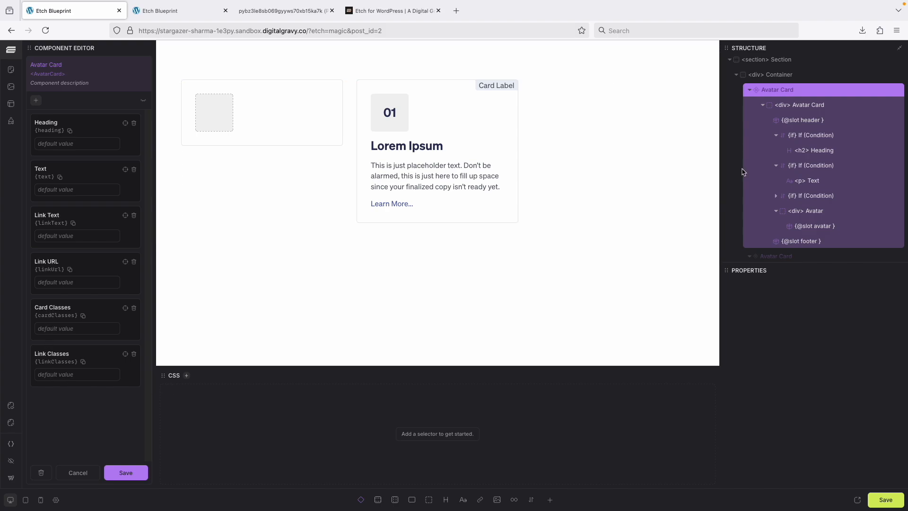
left_click(813, 105)
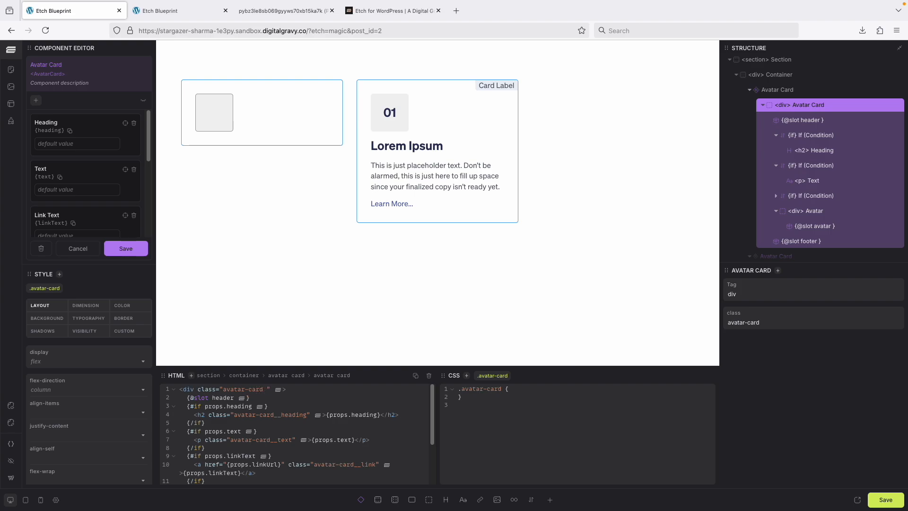
type("{props")
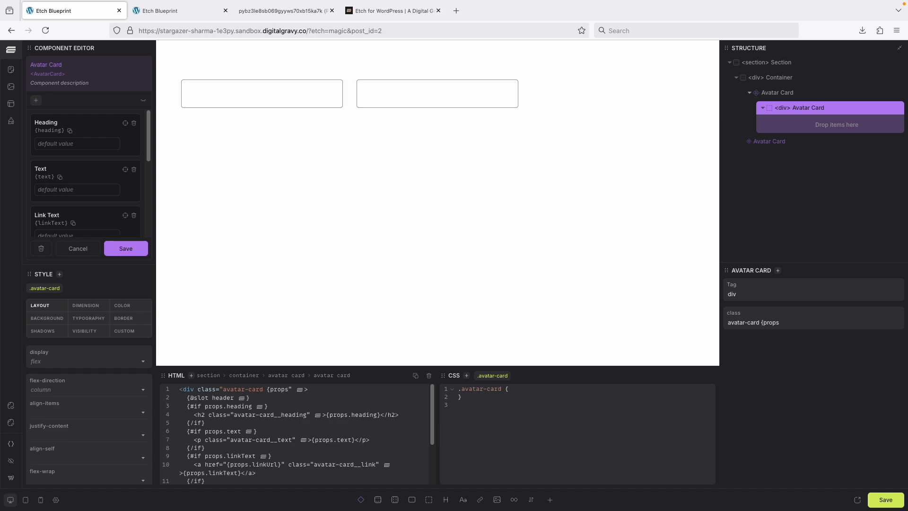
scroll(52, 166, "down", 3)
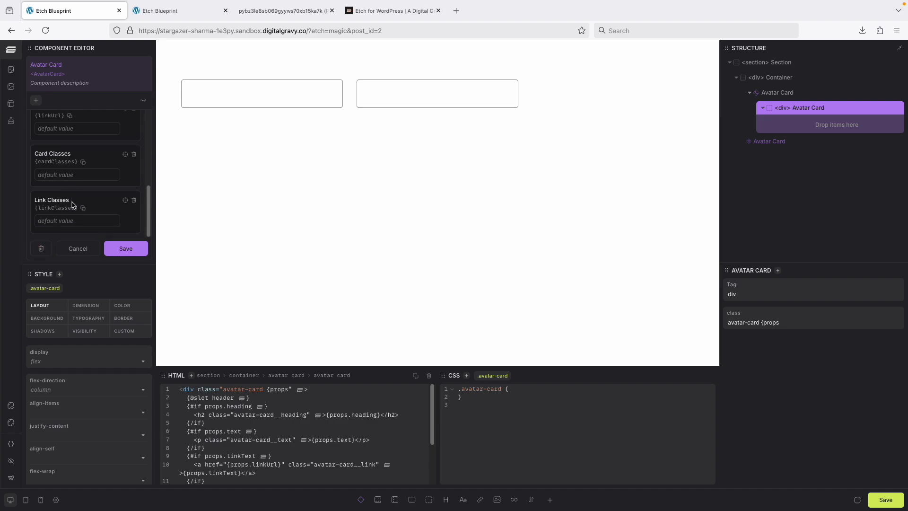
double_click(52, 162)
key("ctrl+c")
left_click(288, 391)
type(".")
key("ctrl+v")
type("}")
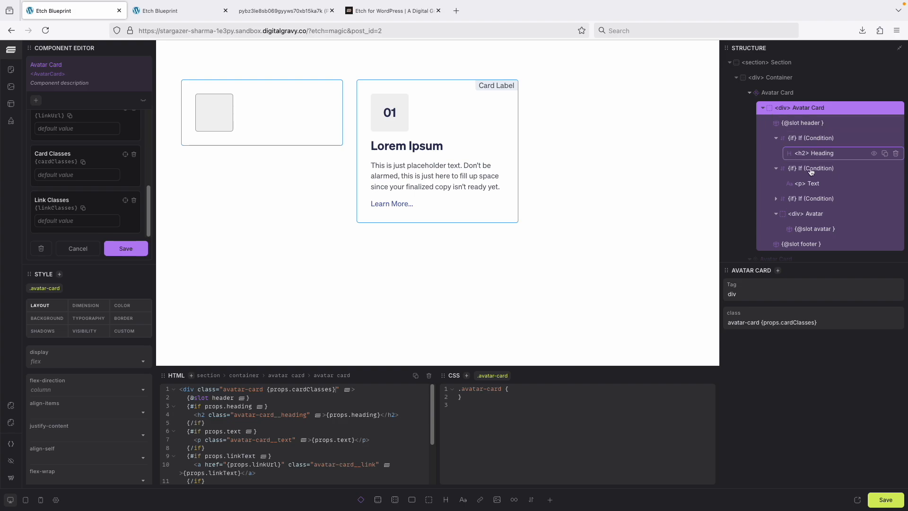
- Append {props.linkClasses} to the class attribute of the component's link element, and save the page and the component
scroll(815, 212, "down", 1)
left_click(813, 193)
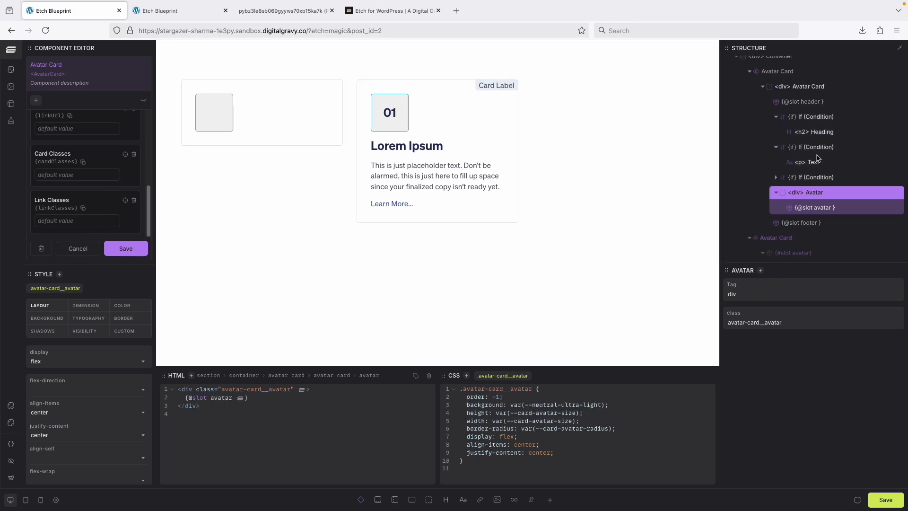
scroll(825, 169, "down", 1)
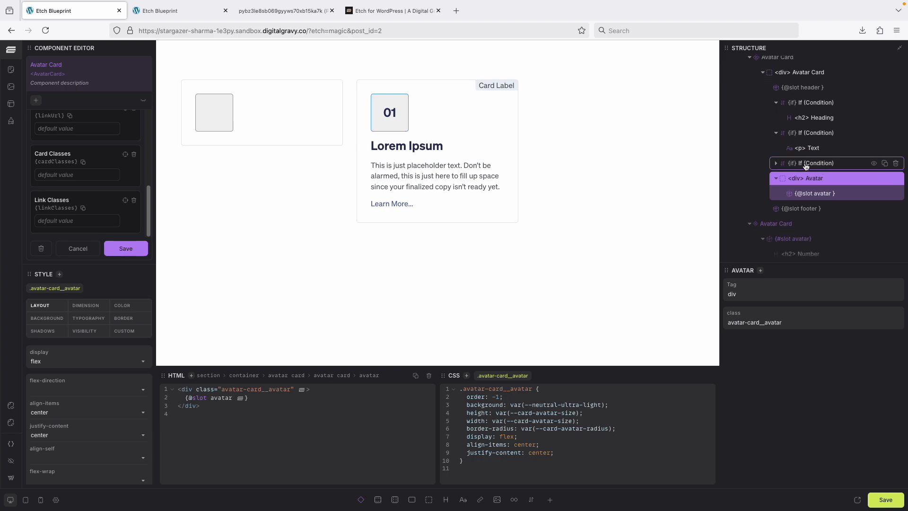
left_click(776, 163)
left_click(817, 180)
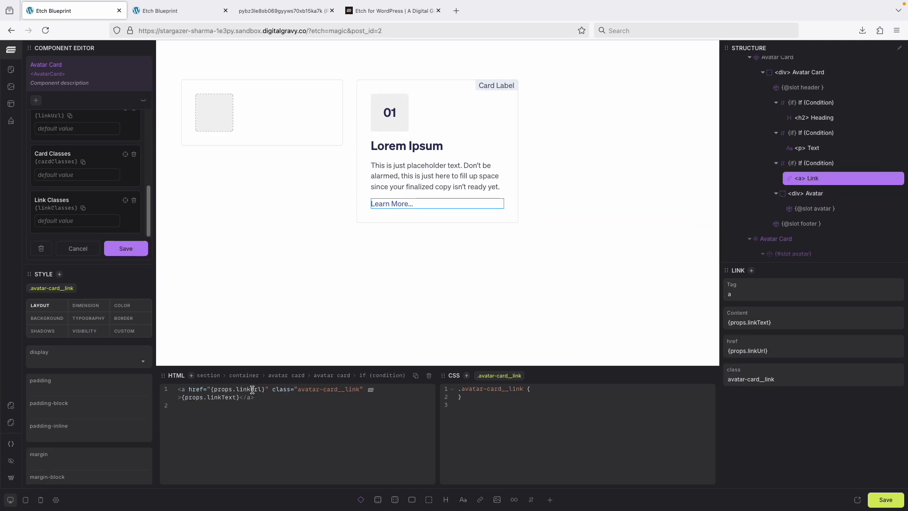
double_click(56, 208)
left_click(360, 390)
type("{linkClasses}")
left_click(367, 388)
type("props.")
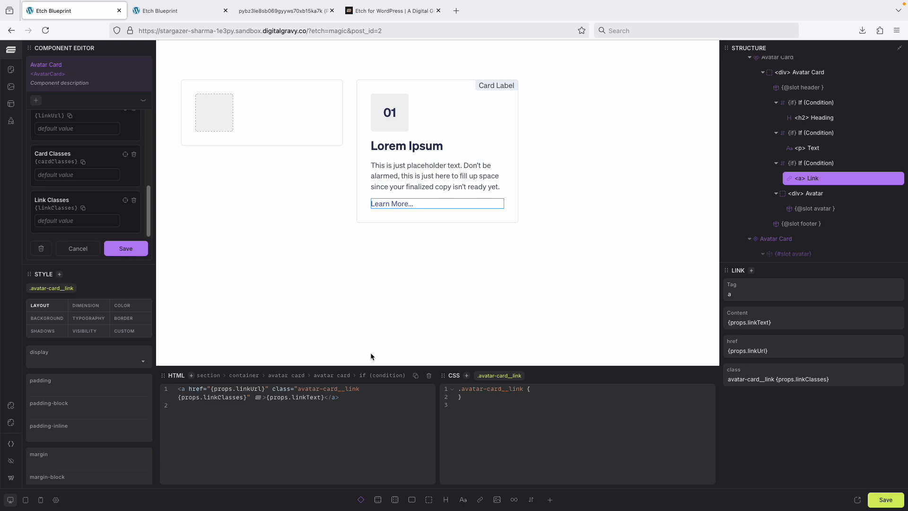
left_click(885, 502)
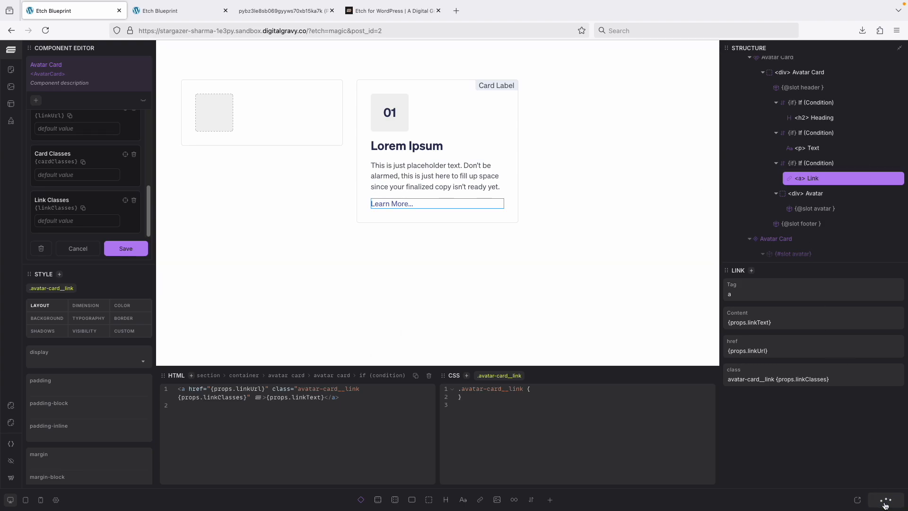
left_click(129, 249)
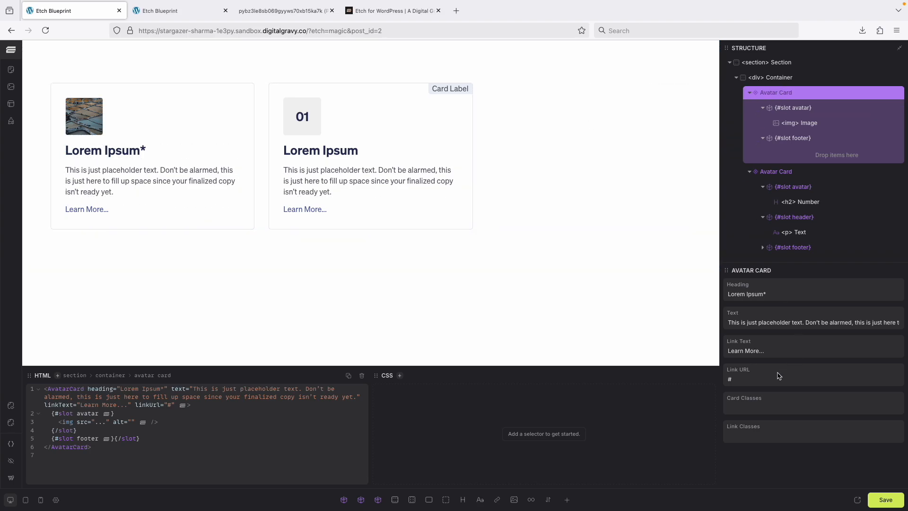
- Set the second Avatar Card's link classes to btn--primary
left_click(747, 405)
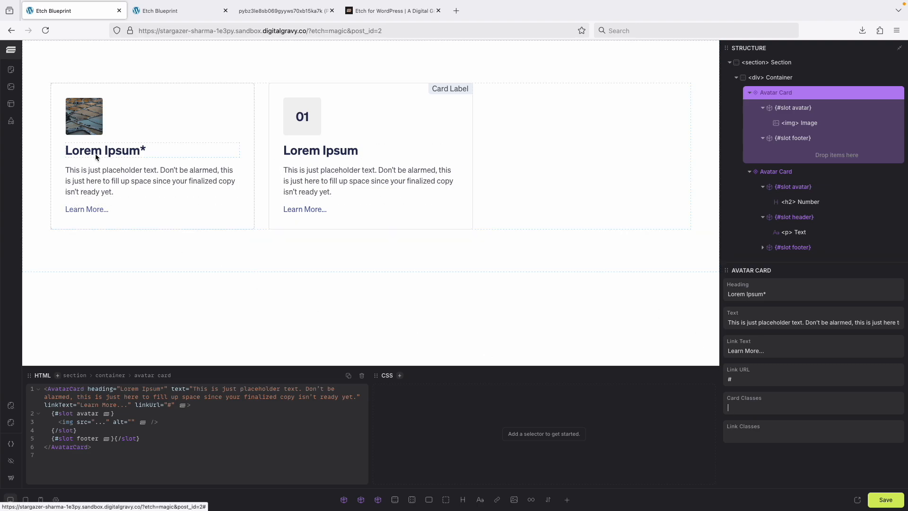
left_click(790, 431)
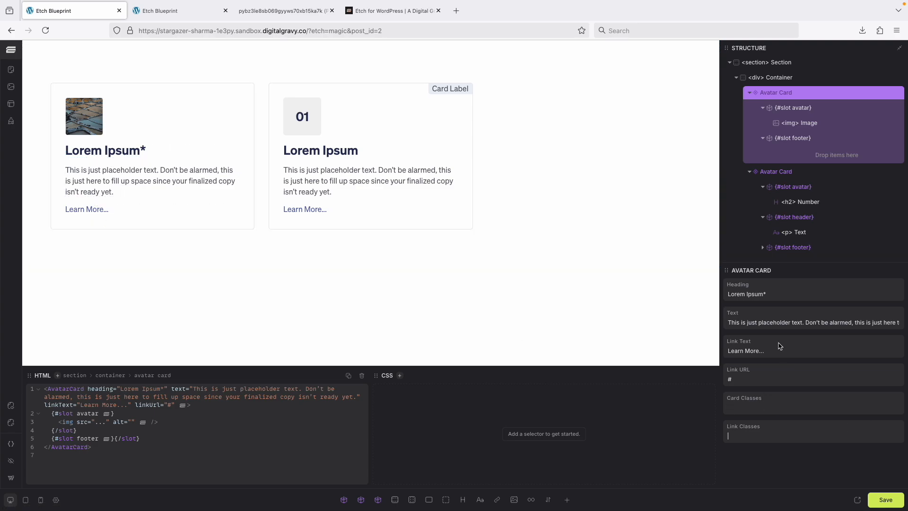
left_click(785, 171)
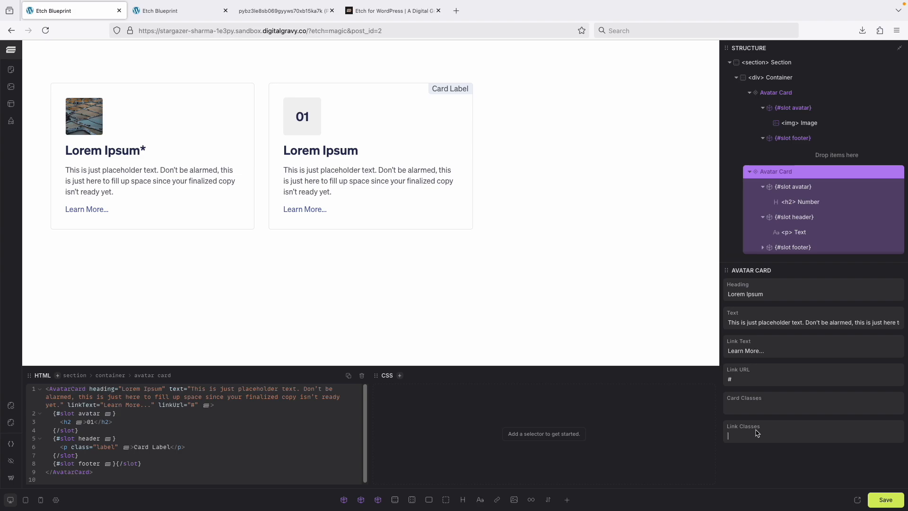
type("btn--")
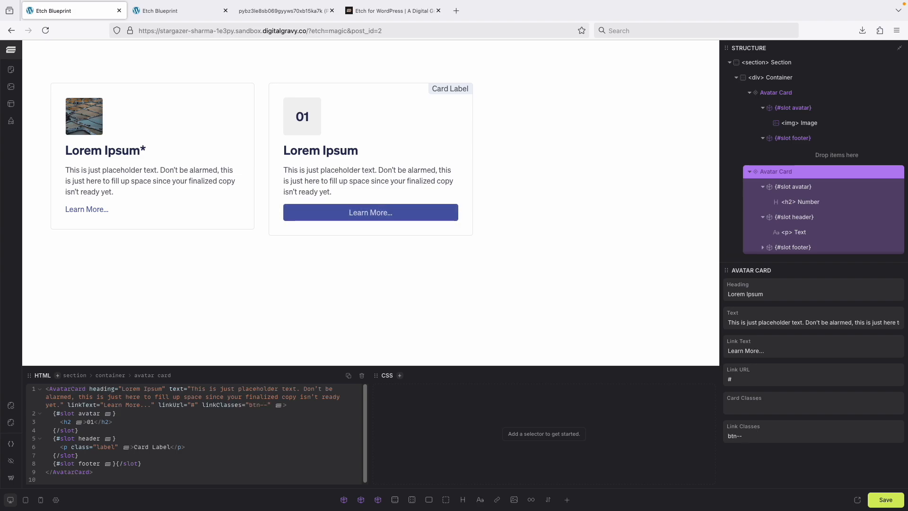
type("primary")
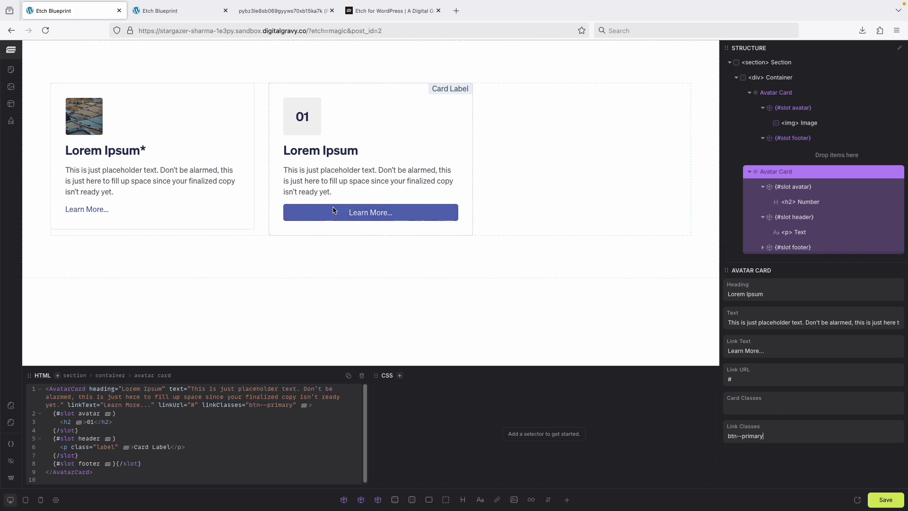
- Set the second Avatar Card's card classes to centered
left_click(763, 408)
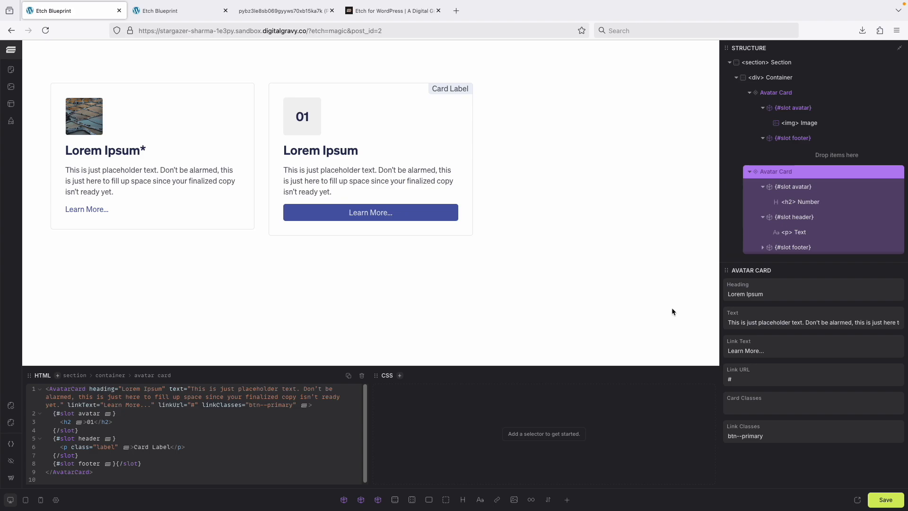
left_click(742, 408)
type("centered")
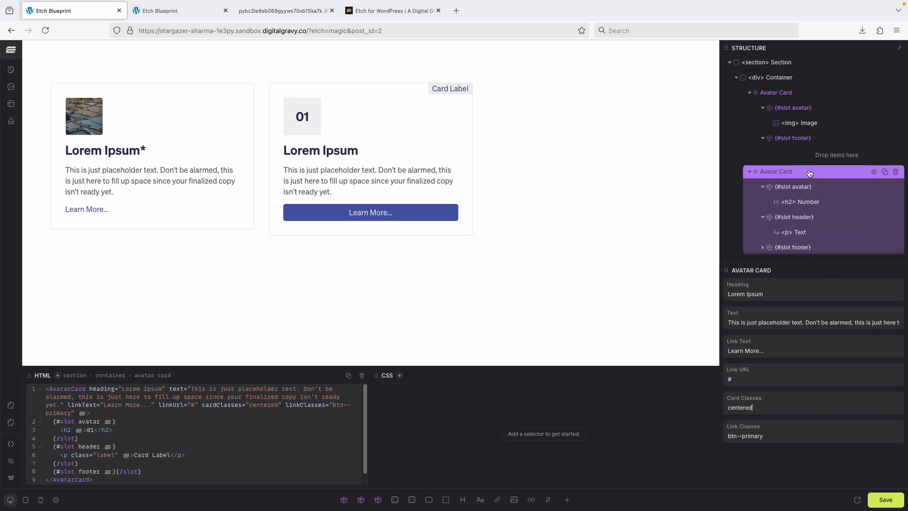
- Edit the Avatar Card component and nest an &.centered rule with align-items: center; in the .avatar-card CSS
right_click(785, 174)
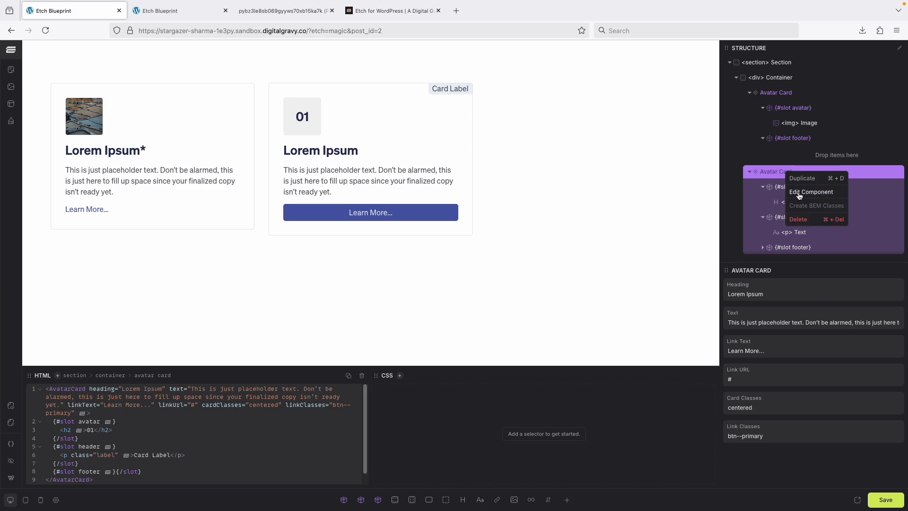
left_click(799, 194)
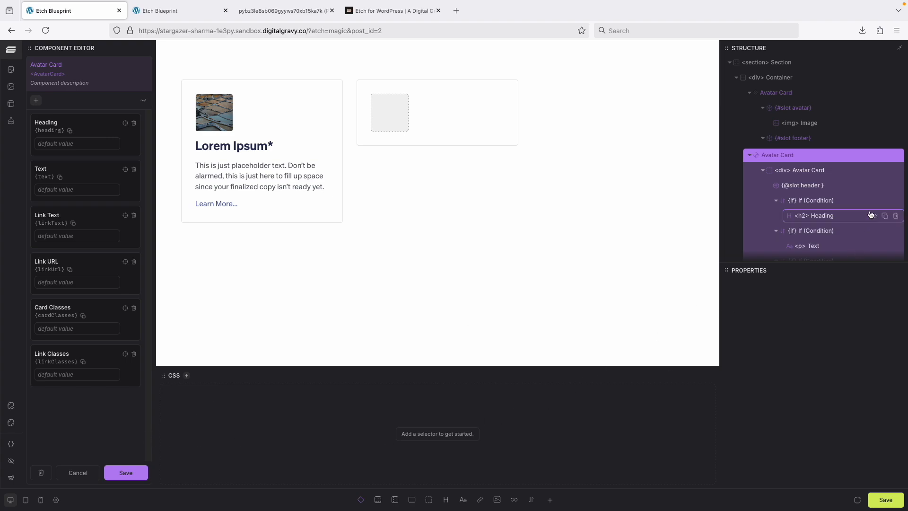
left_click(808, 172)
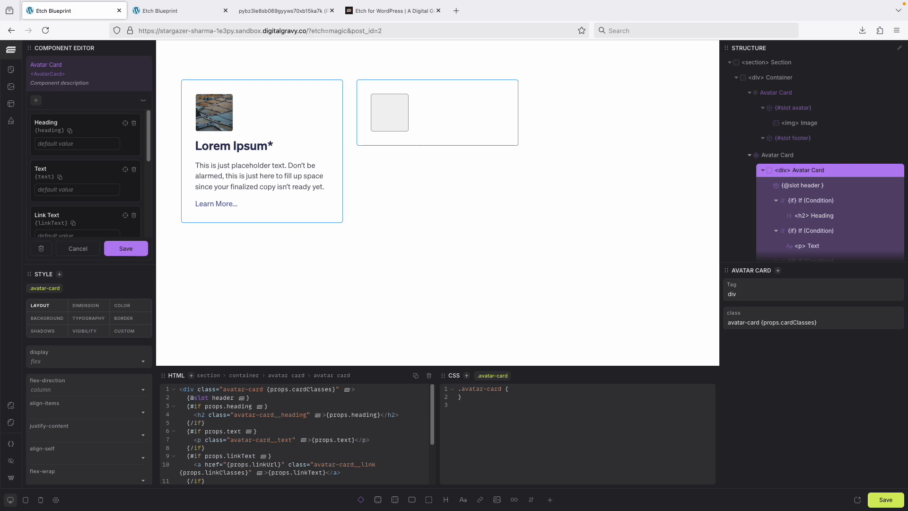
left_click(527, 390)
key("Return")
type("&.centered")
type("align")
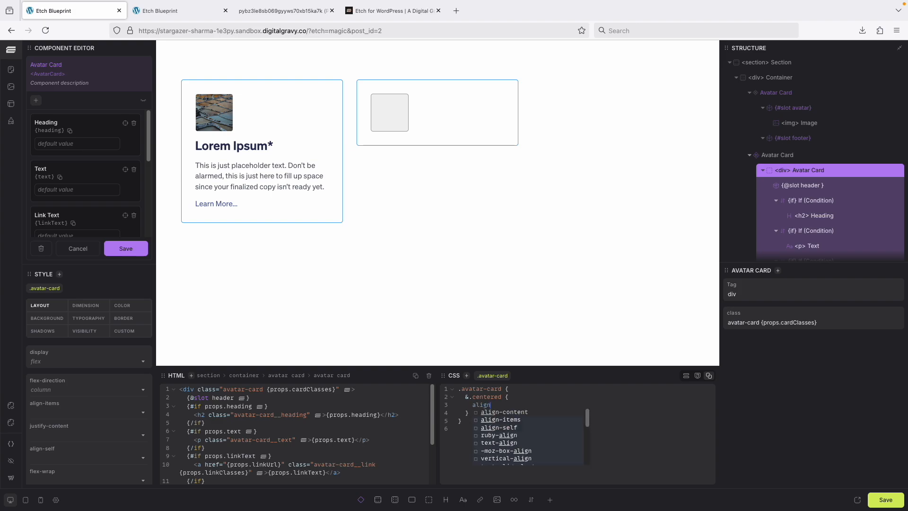
key("Down")
key("Return")
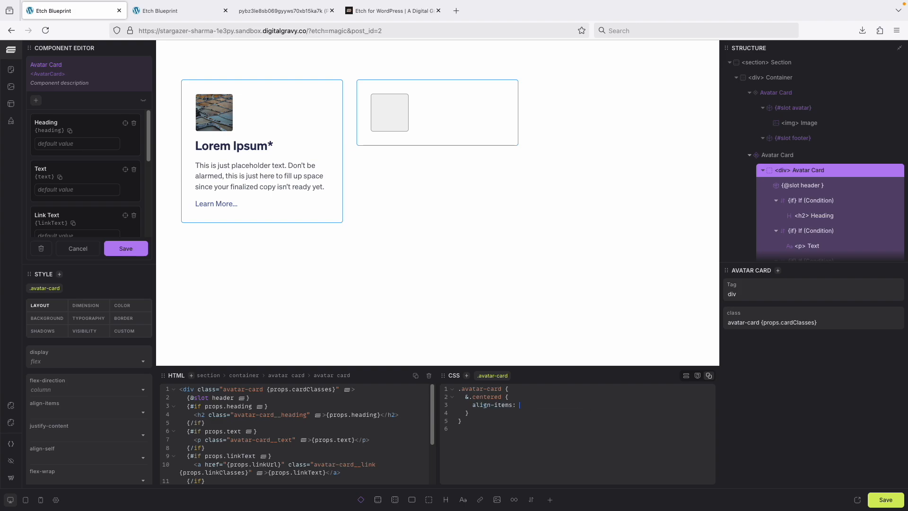
type("center;")
- Add text-align-last: center; to the &.centered rule and save the component
key("Return")
type("text-al")
key("Down")
key("Return")
type("center")
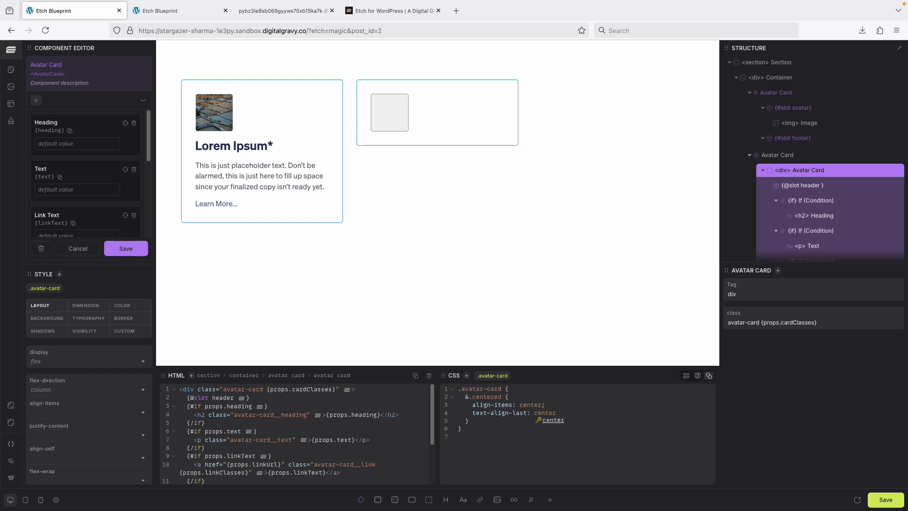
type(";")
left_click(137, 255)
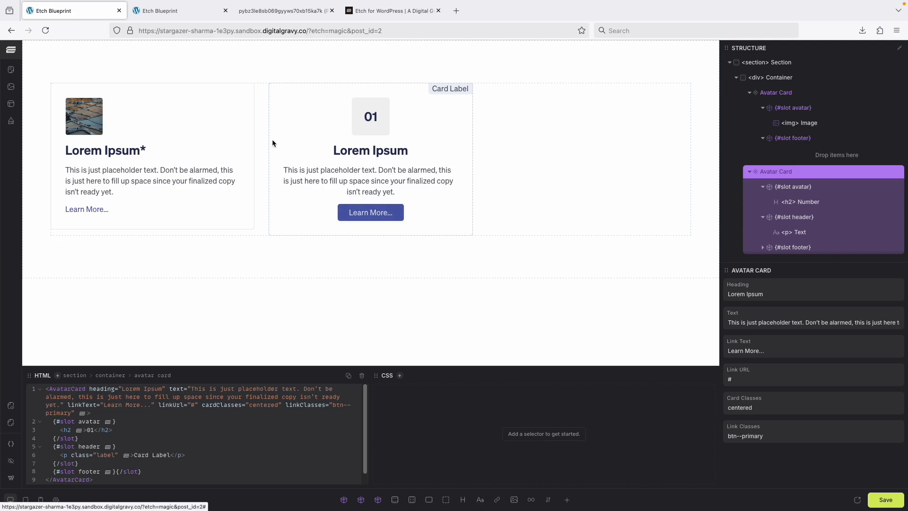
- Check the reference image of the card variations, and switch to the live front-end page
left_click(282, 10)
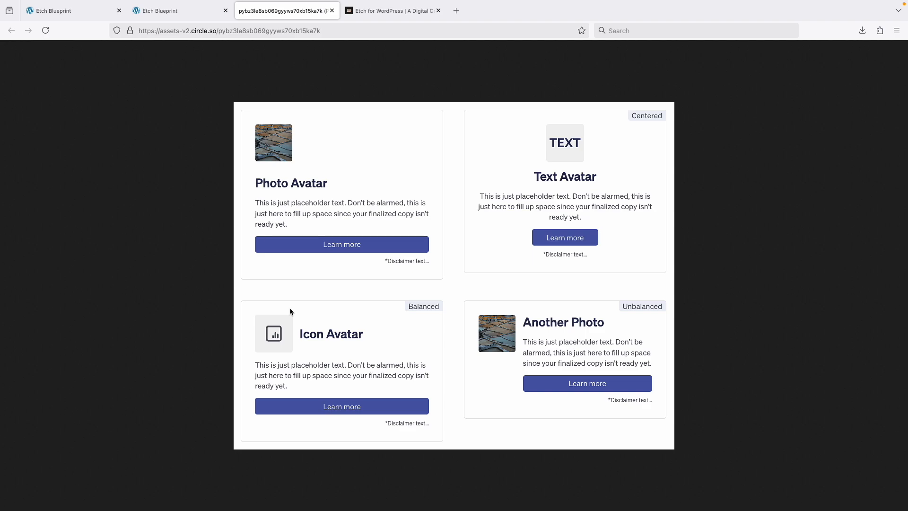
left_click(187, 11)
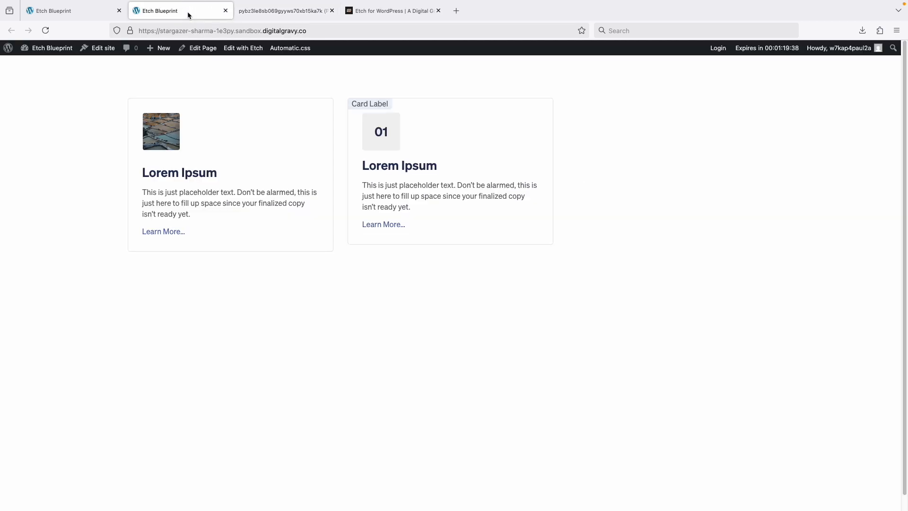
- Switch back to the Etch builder and set the second Avatar Card's card classes to balanced
left_click(76, 11)
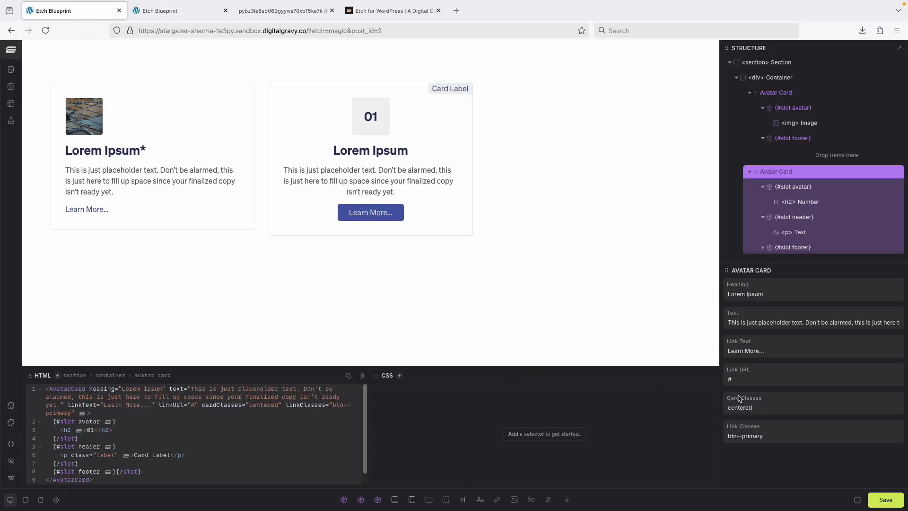
left_click(764, 405)
type("balan")
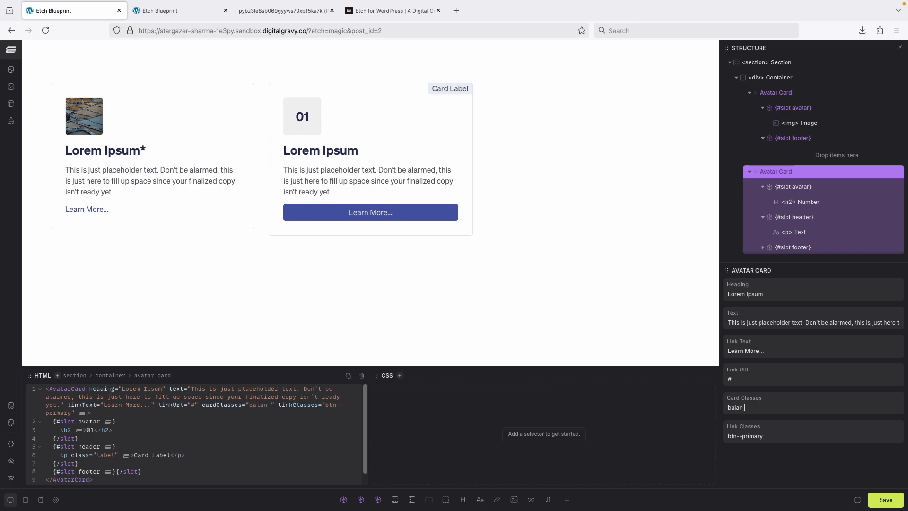
key("BackSpace")
type("ced")
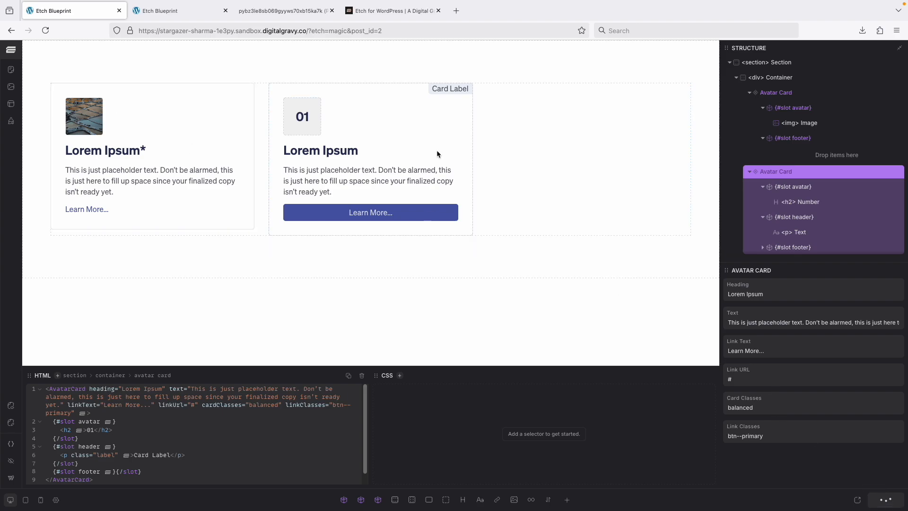
- Edit the Avatar Card component and nest an &.balanced rule below &.centered in the .avatar-card CSS
right_click(797, 174)
left_click(825, 193)
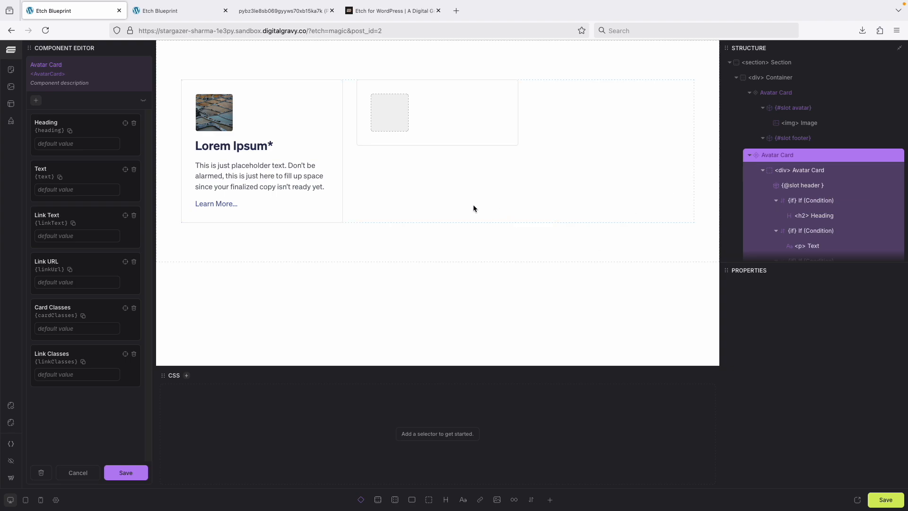
left_click(803, 170)
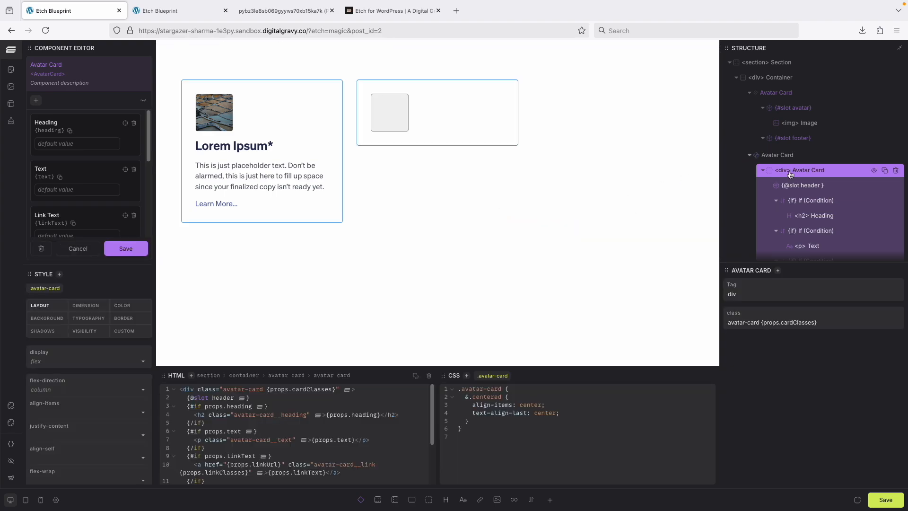
left_click_drag(465, 397, 509, 398)
left_click(509, 398)
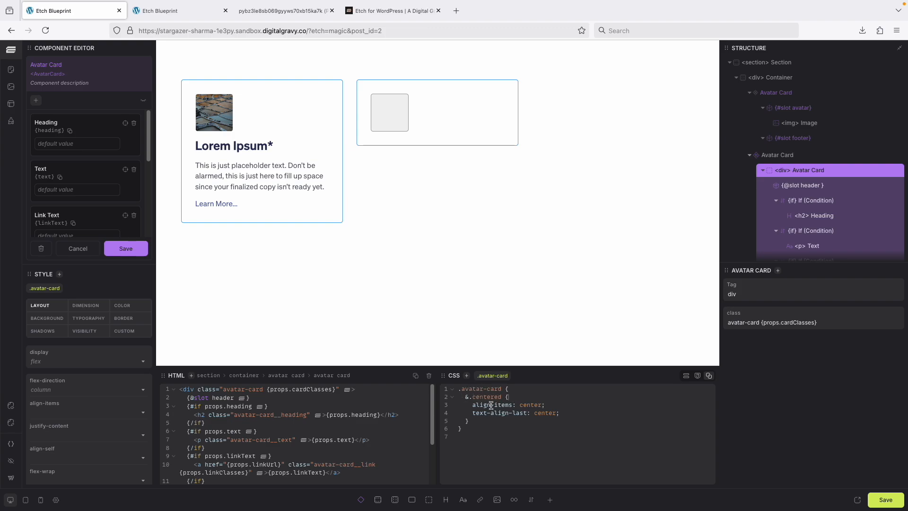
left_click(479, 421)
key("Return")
key("Return")
type("&.balanced {")
key("Return")
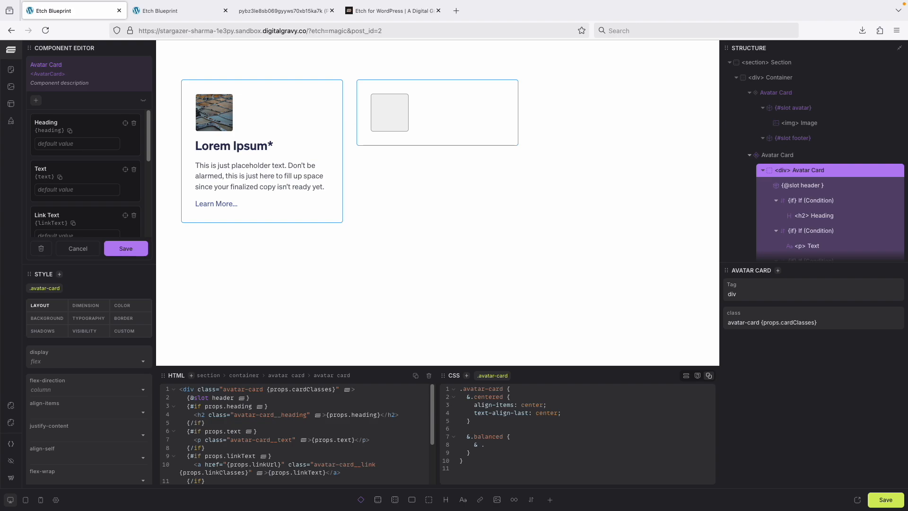
- Nest an & .avatar-card__avatar rule with position: absolute; inside &.balanced and save the component
type("avatar")
key("BackSpace")
key("BackSpace")
type("ar-card-__avatar {")
key("Return")
type("position: ")
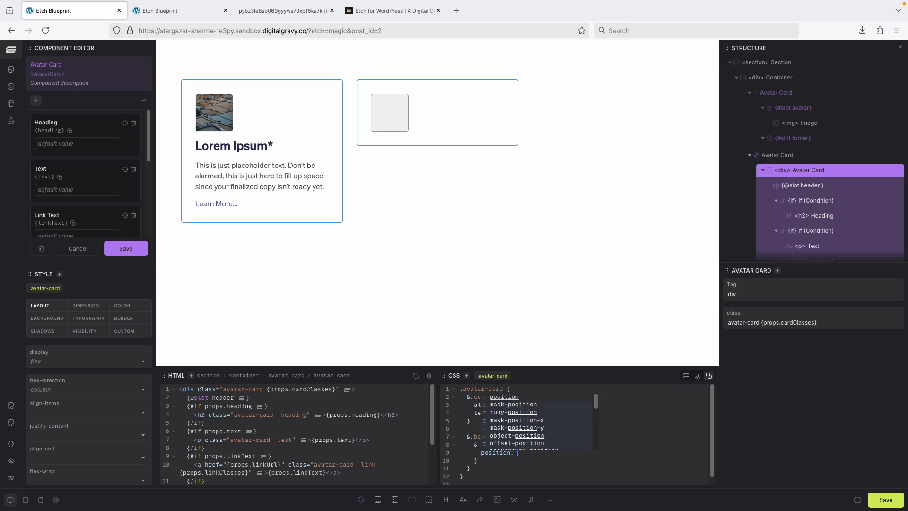
type("absolute;")
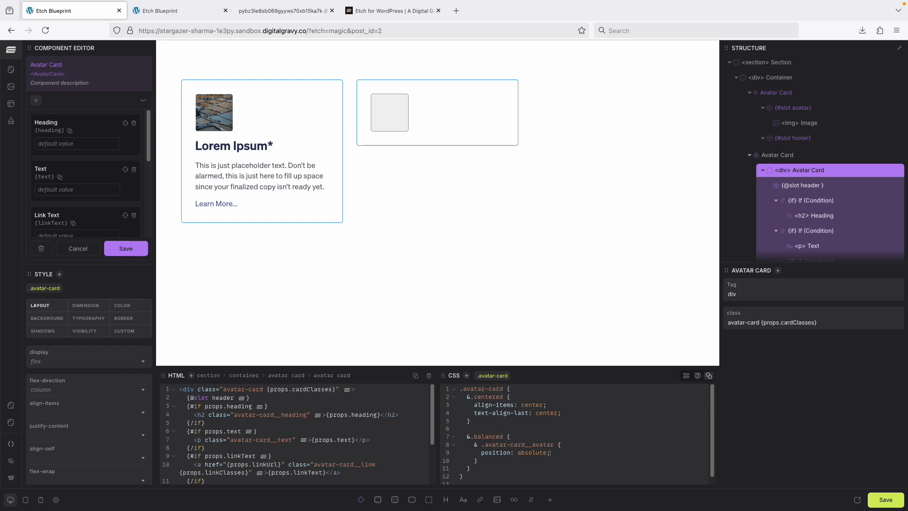
key("Return")
key("Return")
left_click(129, 249)
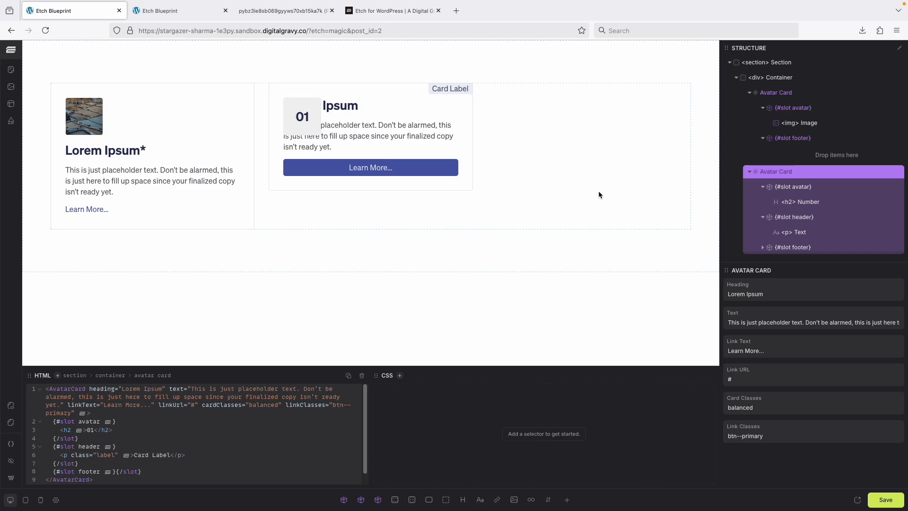
- Edit the Avatar Card component again and nest an & .avatar-card__heading rule below the avatar rule inside &.balanced
right_click(787, 172)
left_click(823, 195)
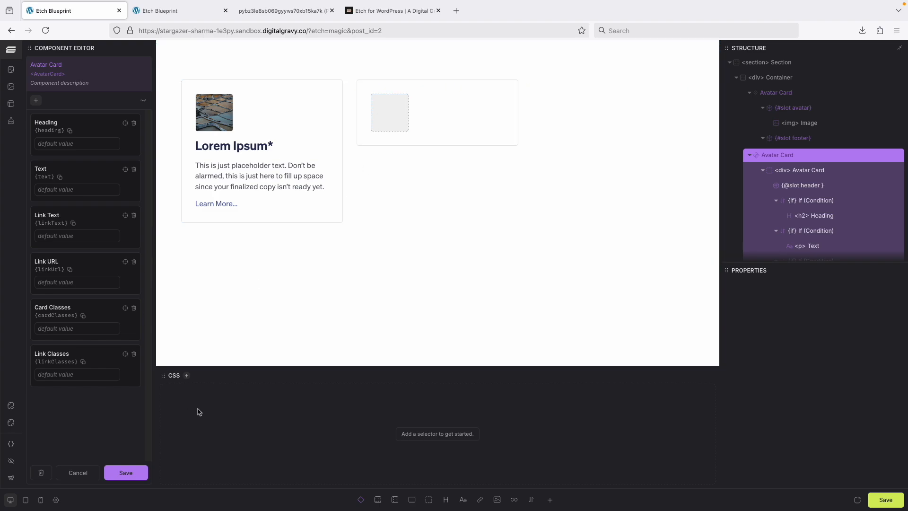
left_click(818, 174)
scroll(555, 440, "down", 1)
left_click(507, 455)
key("Return")
key("Return")
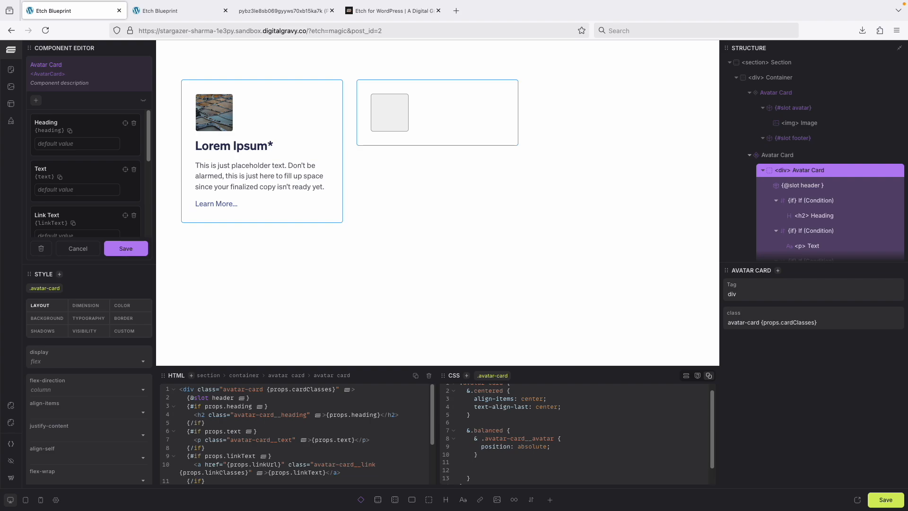
type("& .avatar-card__heading {")
key("Return")
- Add display: flex; and align-items: center; to the .avatar-card__heading rule
type("display: fl")
key("Return")
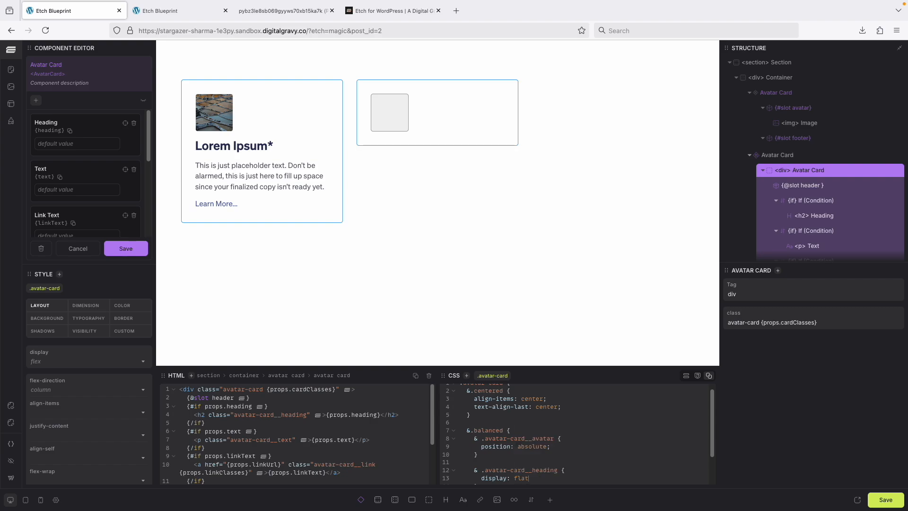
key("BackSpace")
key("BackSpace")
type("ex")
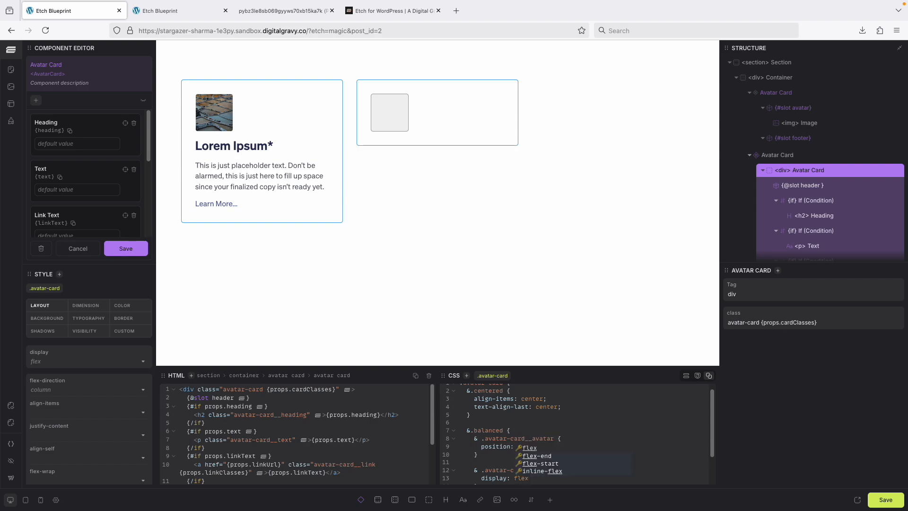
type(";")
key("Return")
type("a")
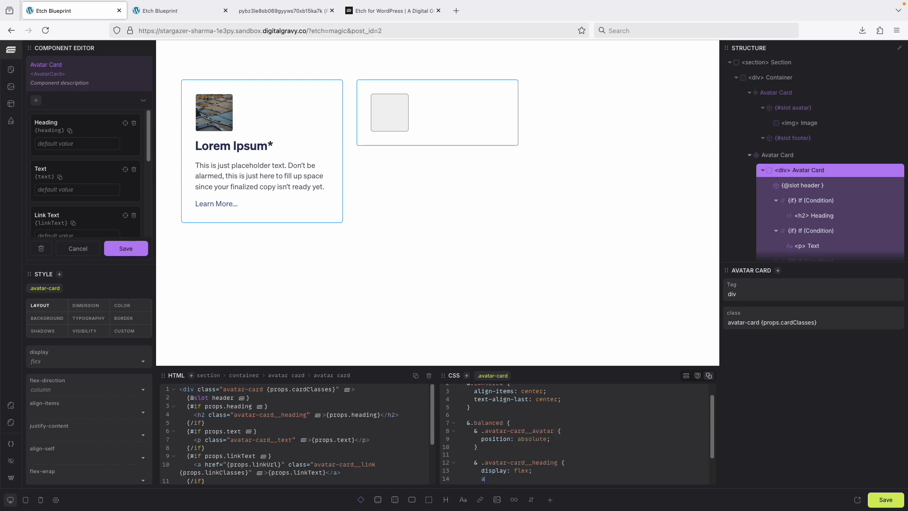
type("li")
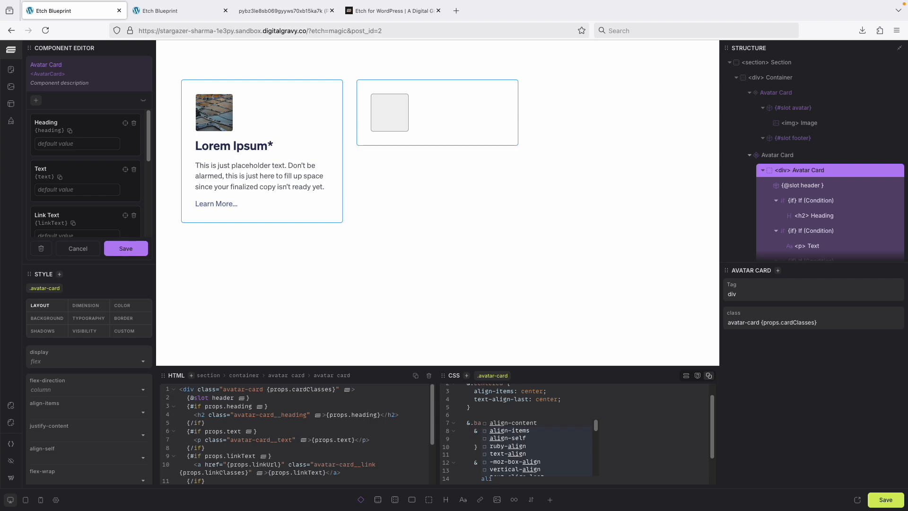
key("Down")
key("Return")
type("c")
key("Return")
type(";")
key("Return")
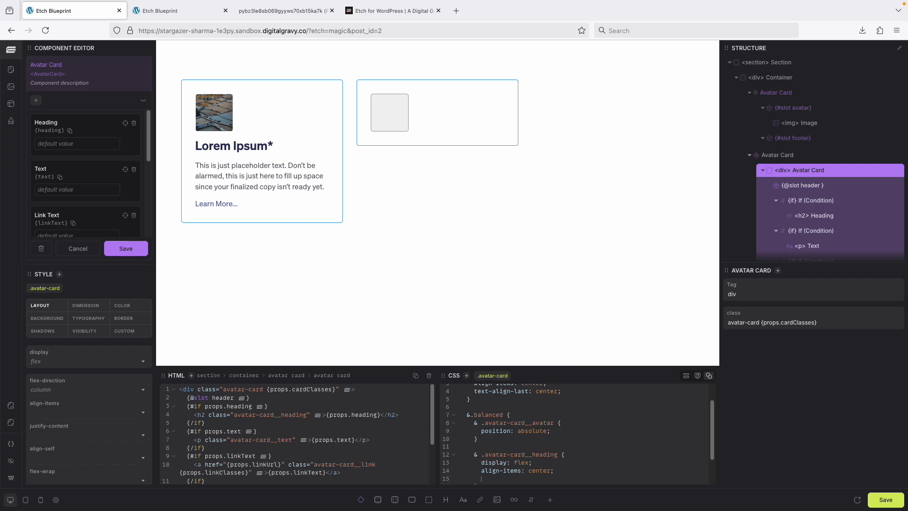
- Add margin-left: calc(var(--card-avatar-size) + var(--card-gap)); to the .avatar-card__heading rule and save the component
type("margin-left")
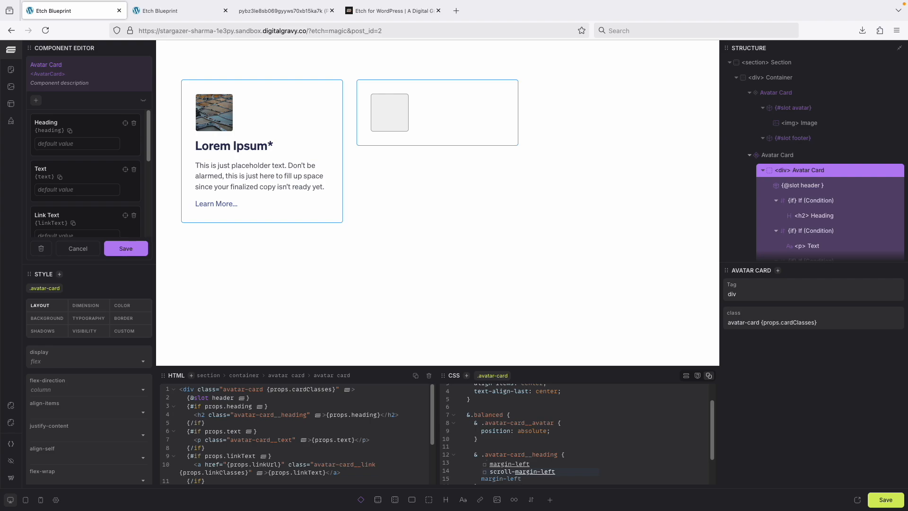
type(":")
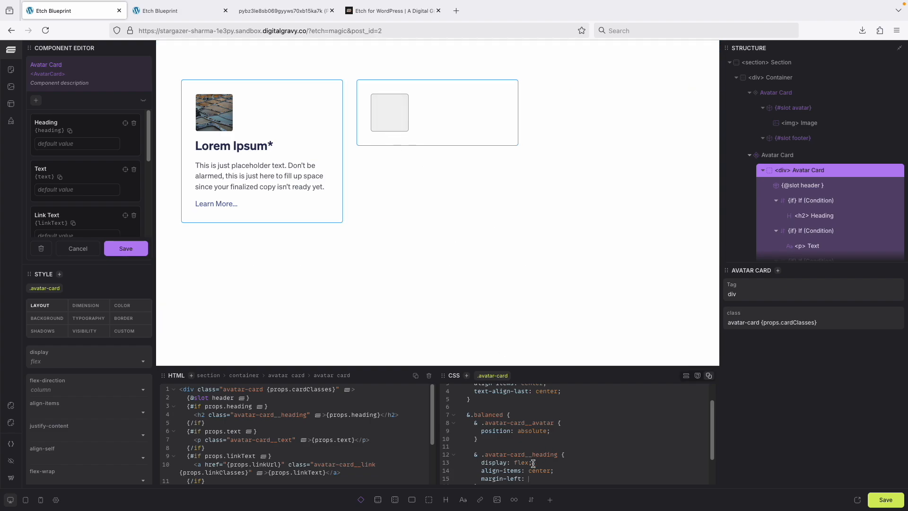
type("ca")
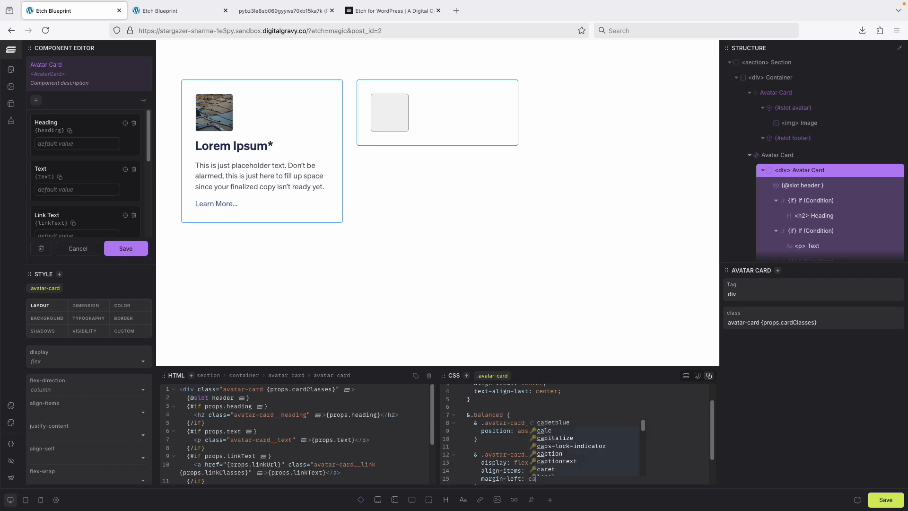
type("lc(")
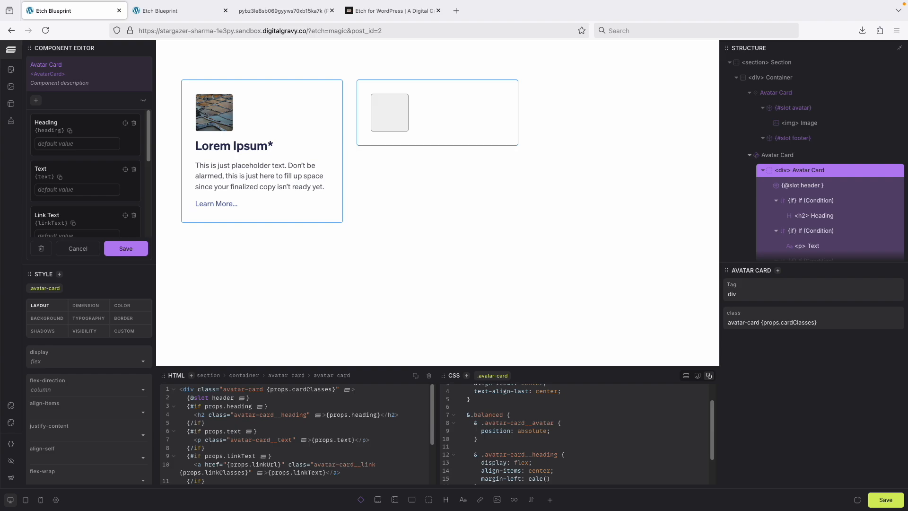
type("--")
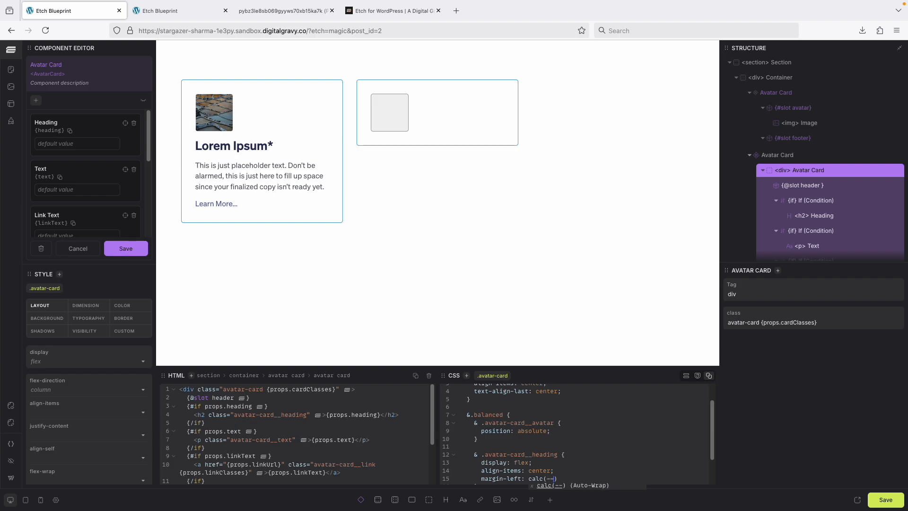
type("card-avatar-size")
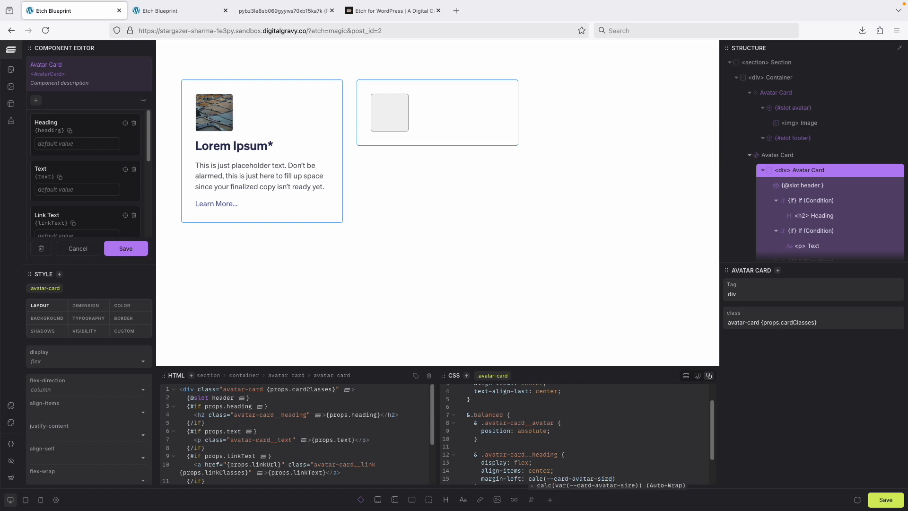
key("Tab")
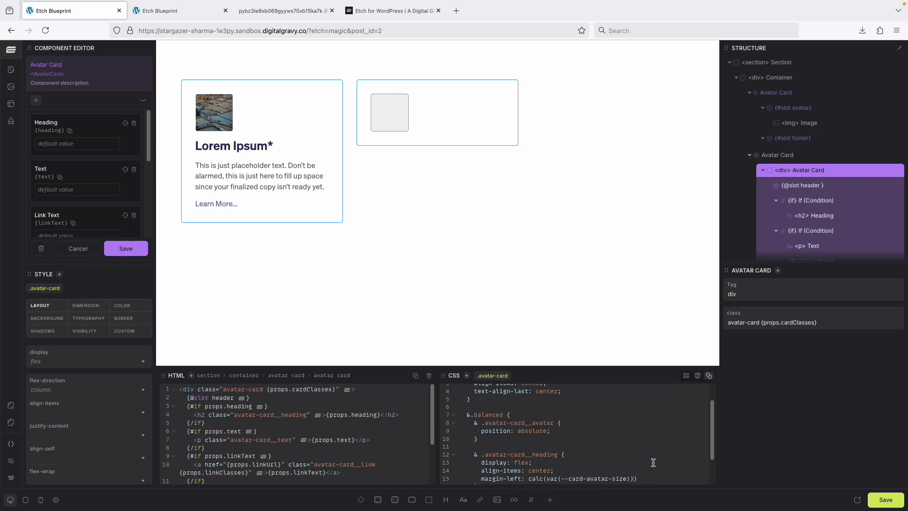
key("BackSpace")
key("Left")
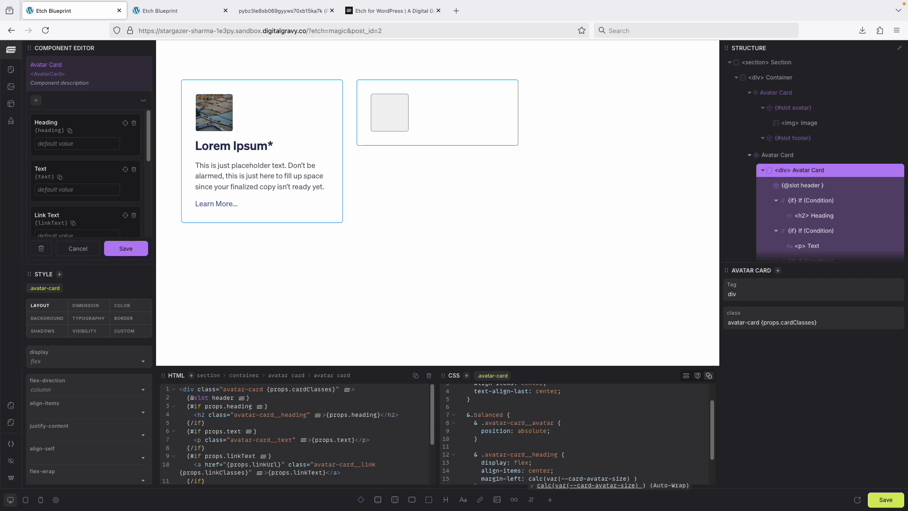
type("+ var(")
type("--card")
type("-ga")
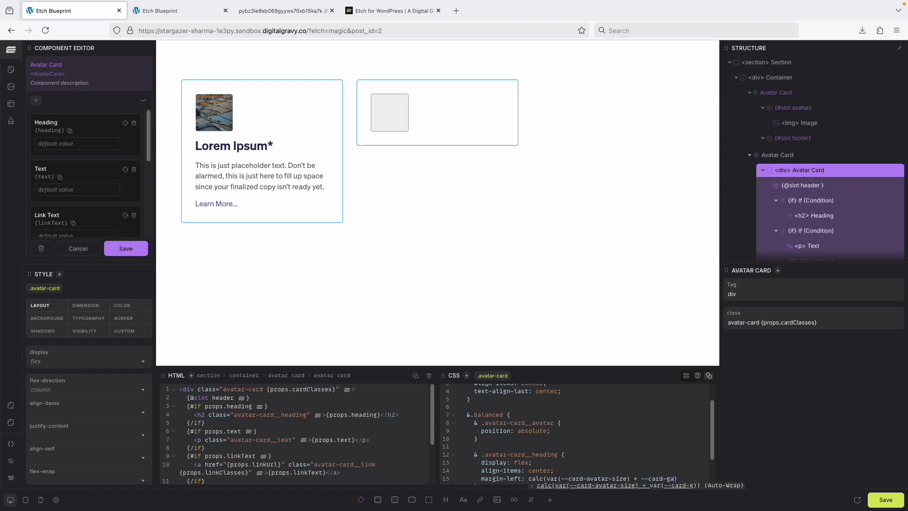
type("p")
key("Tab")
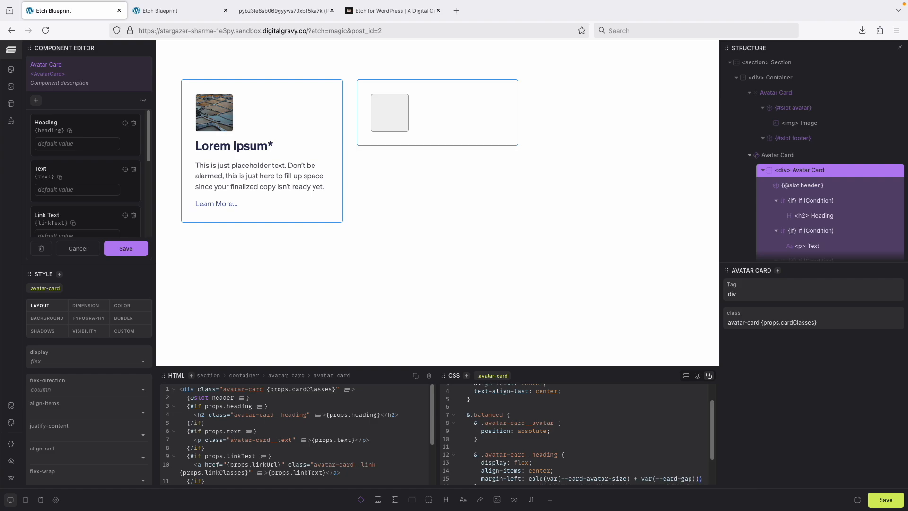
key("Delete")
left_click(126, 248)
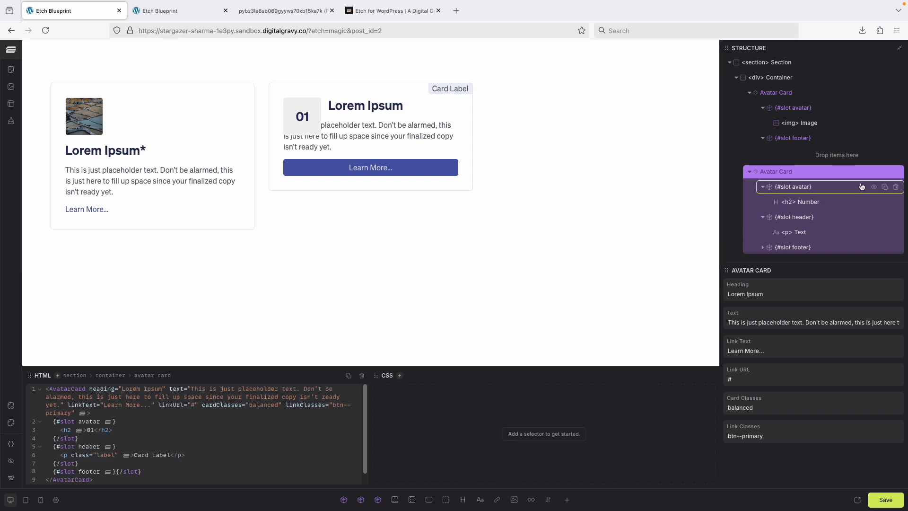
- Reopen the Avatar Card component, add min-height: var(--card-avatar-size); to the balanced .avatar-card__heading rule, and save the page and component
right_click(797, 171)
left_click(810, 195)
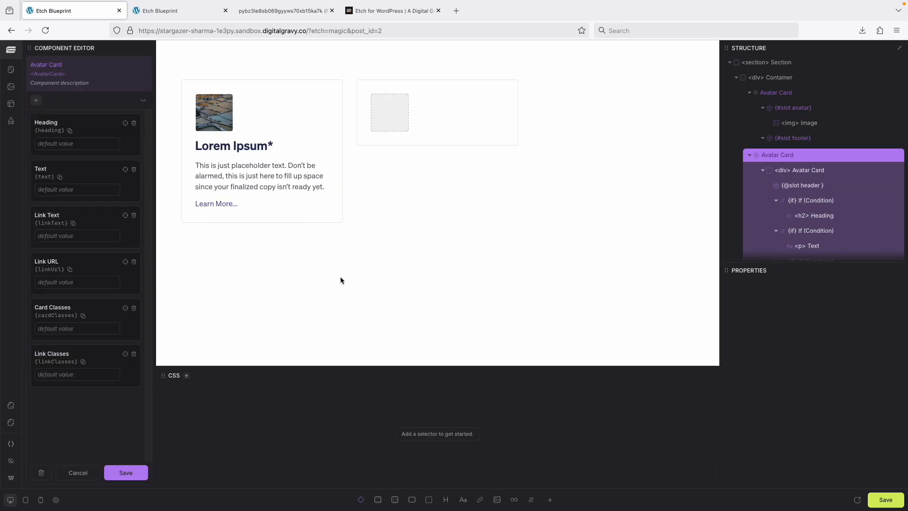
left_click(805, 173)
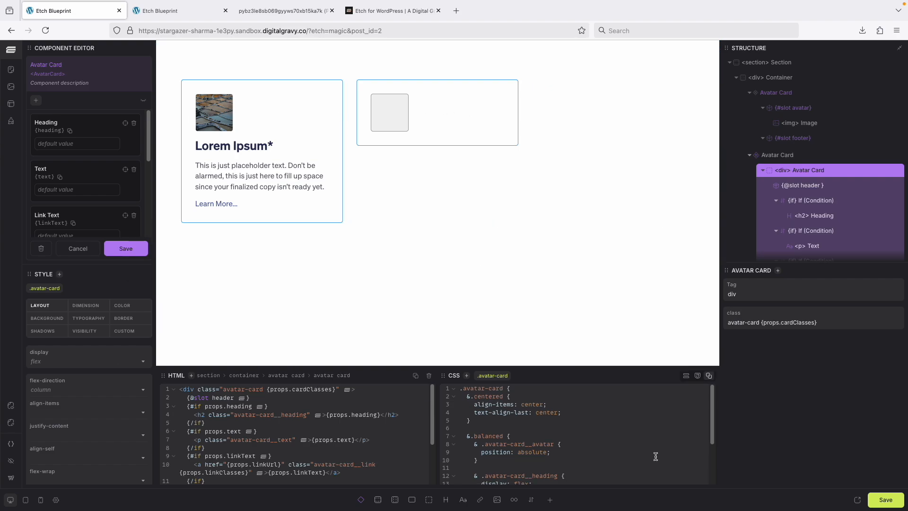
scroll(628, 457, "down", 3)
key("Return")
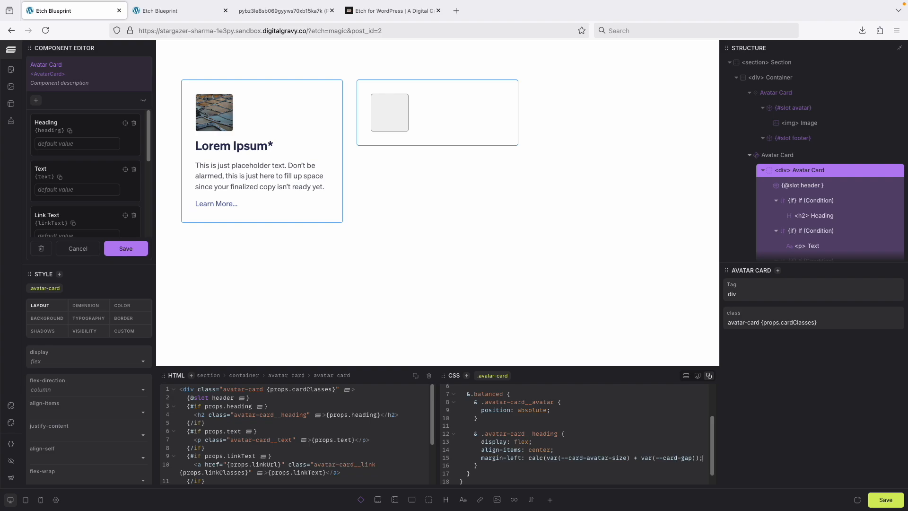
type("min-h")
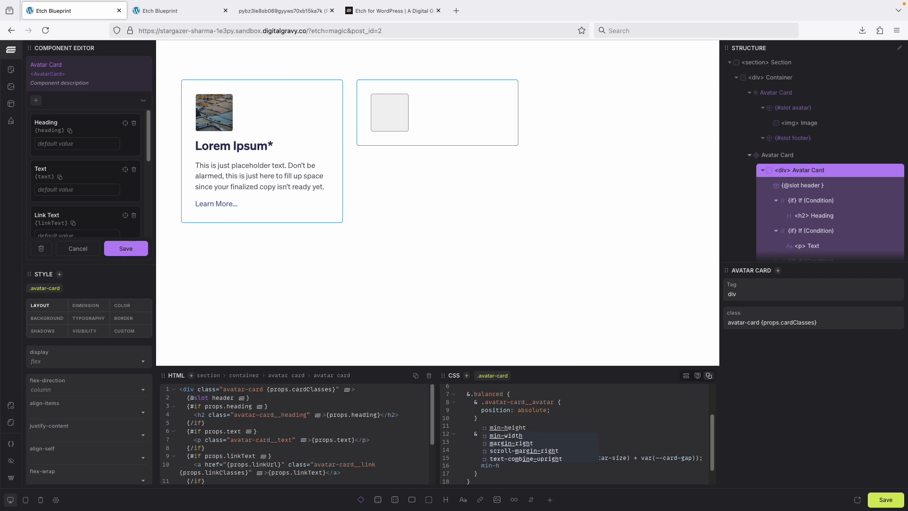
key("Return")
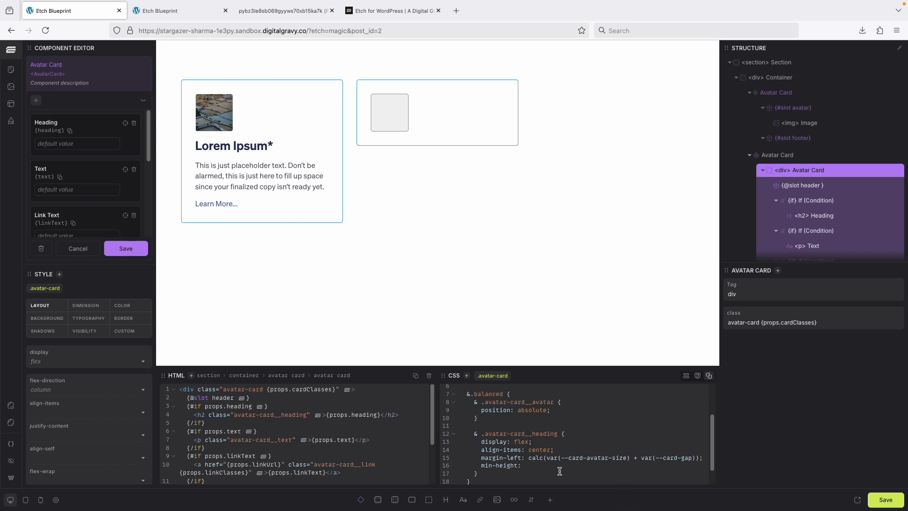
left_click_drag(547, 458, 630, 459)
key("ctrl+c")
left_click(543, 467)
key("ctrl+v")
type(";")
left_click(878, 500)
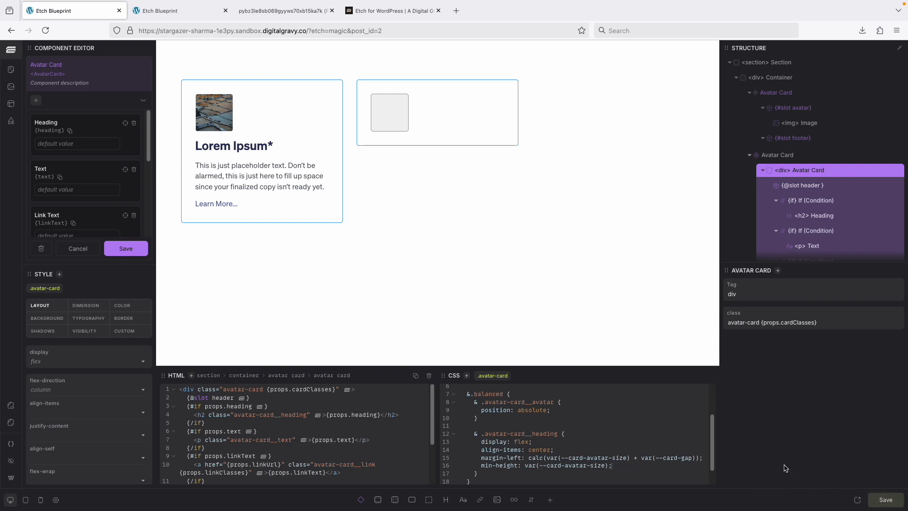
left_click(126, 249)
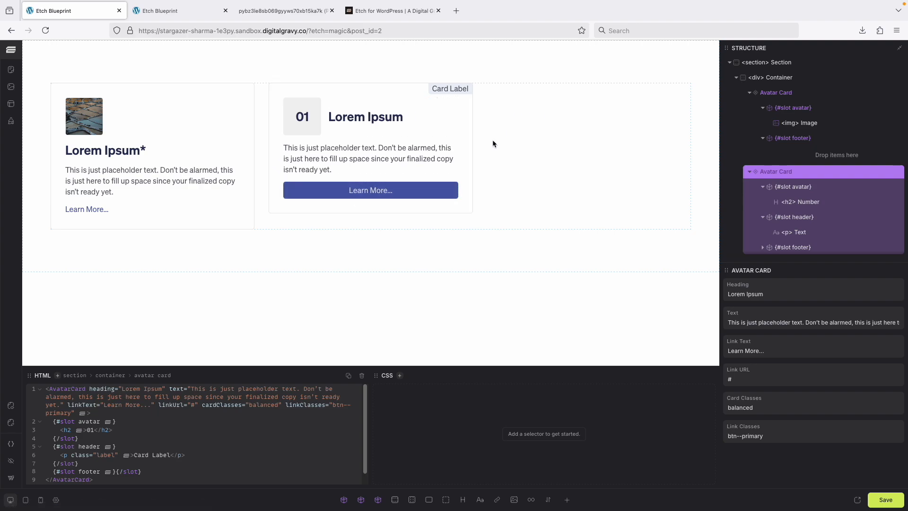
- Duplicate the balanced Avatar Card and delete the number heading and label text from the copy's avatar and header slots
right_click(791, 174)
left_click(810, 186)
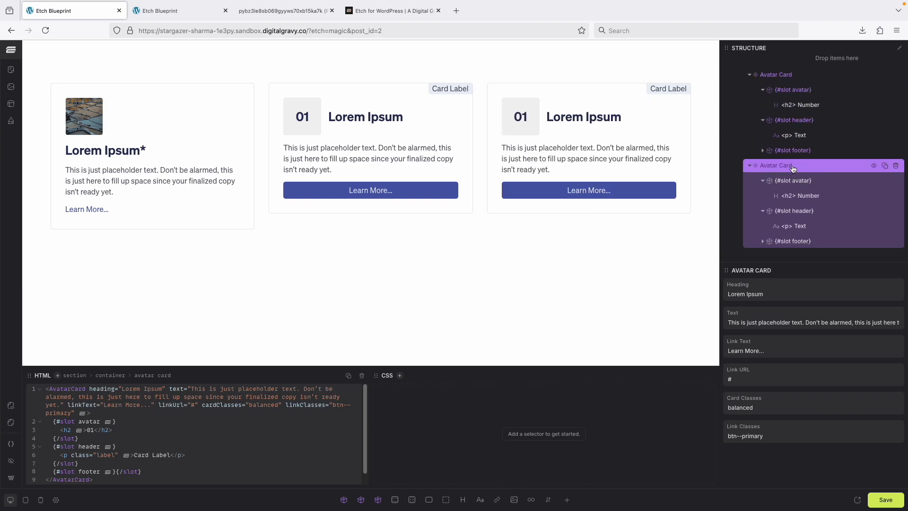
right_click(802, 199)
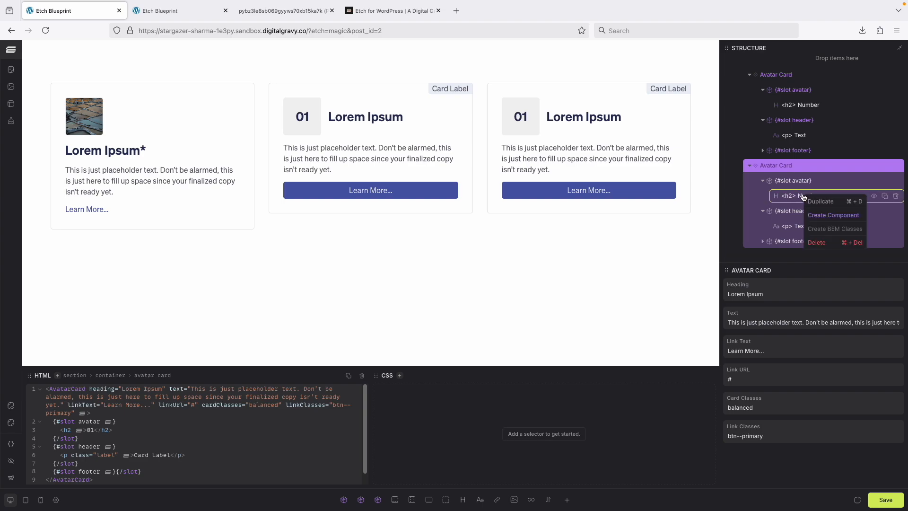
left_click(817, 243)
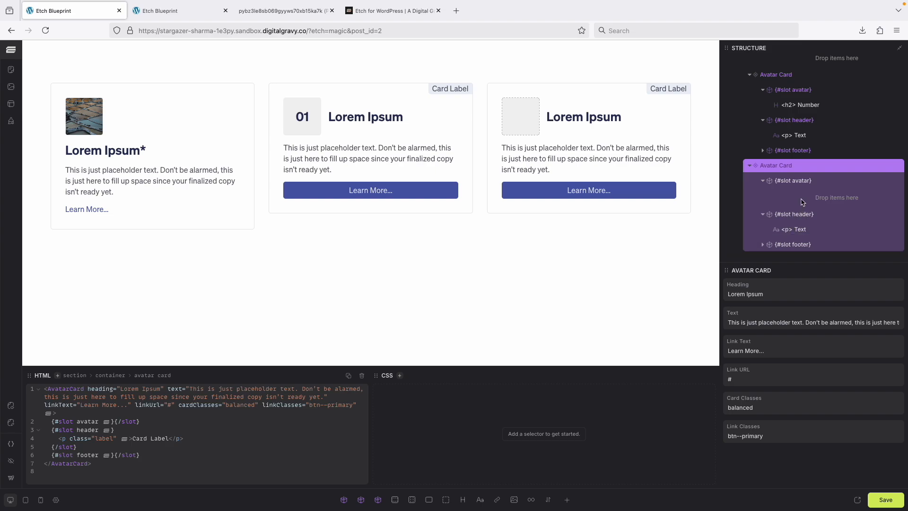
right_click(799, 229)
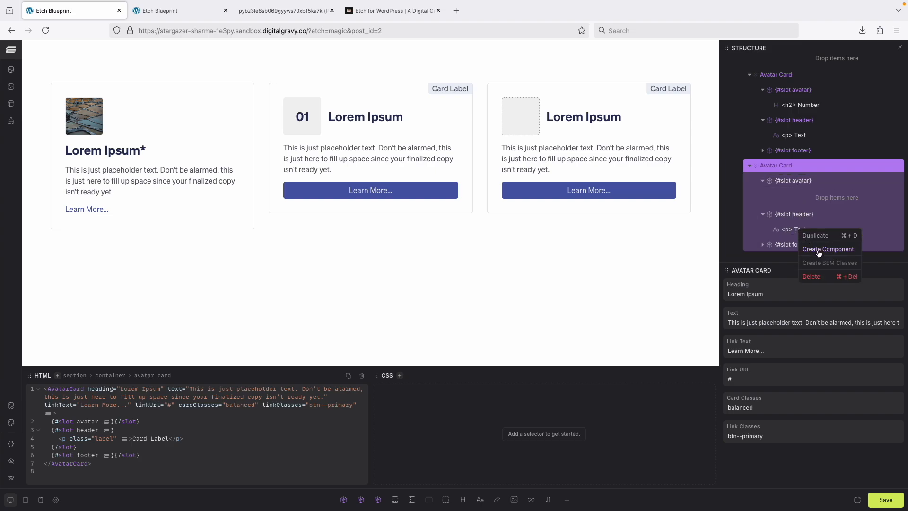
left_click(815, 277)
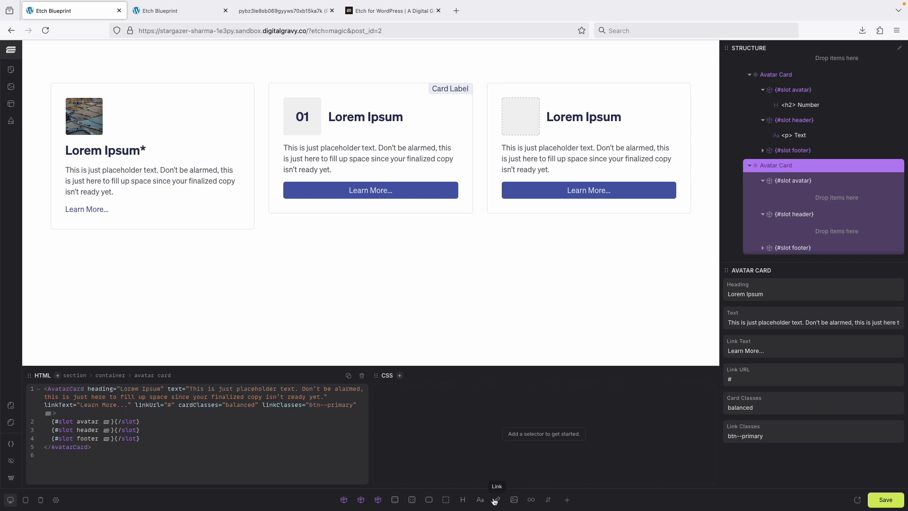
- Add an Image element and place it in the third Avatar Card's avatar slot
left_click(514, 499)
scroll(823, 227, "down", 1)
left_click_drag(786, 251, 809, 183)
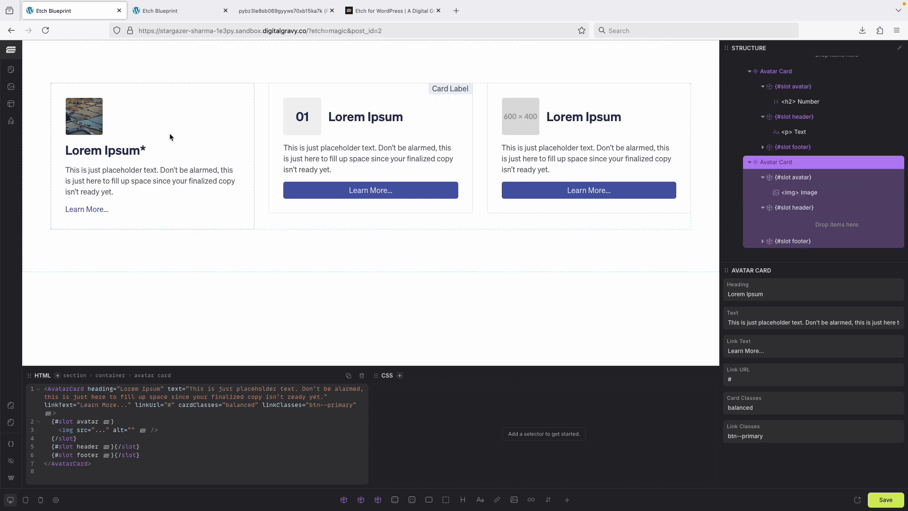
- Copy the first card's image source URL and replace the third card's placeholder image source with it
left_click(81, 117)
left_click(218, 389)
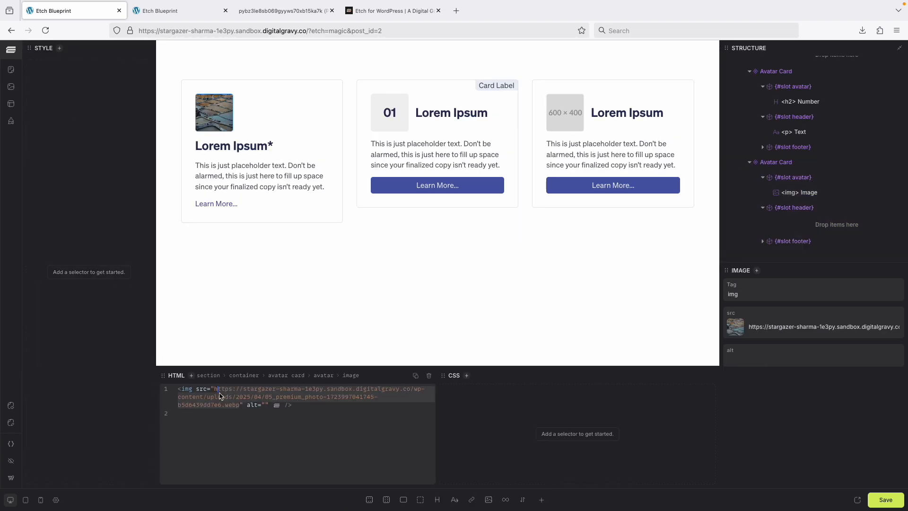
double_click(216, 391)
left_click(558, 124)
left_click(217, 389)
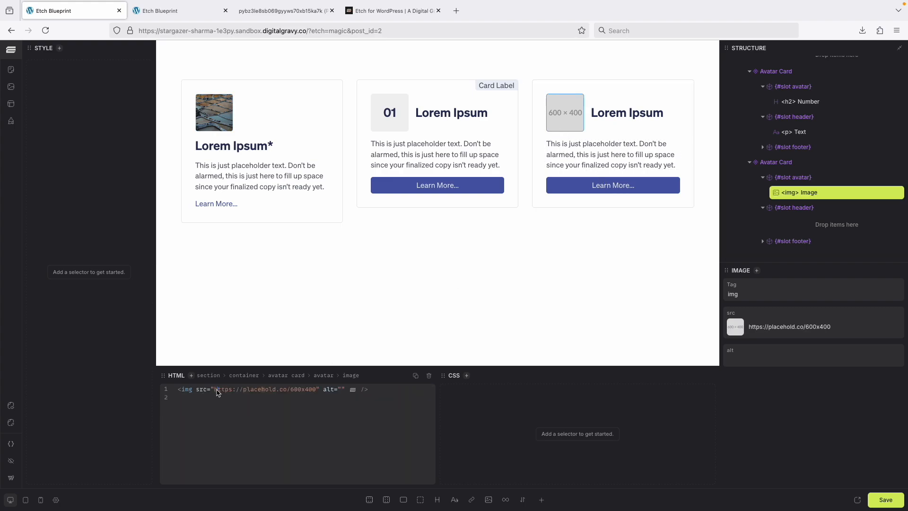
left_click(290, 395)
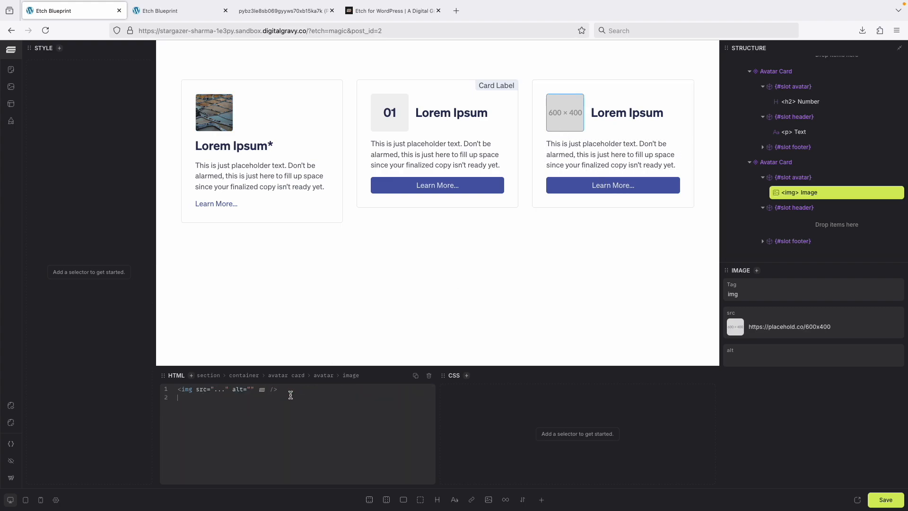
left_click(220, 390)
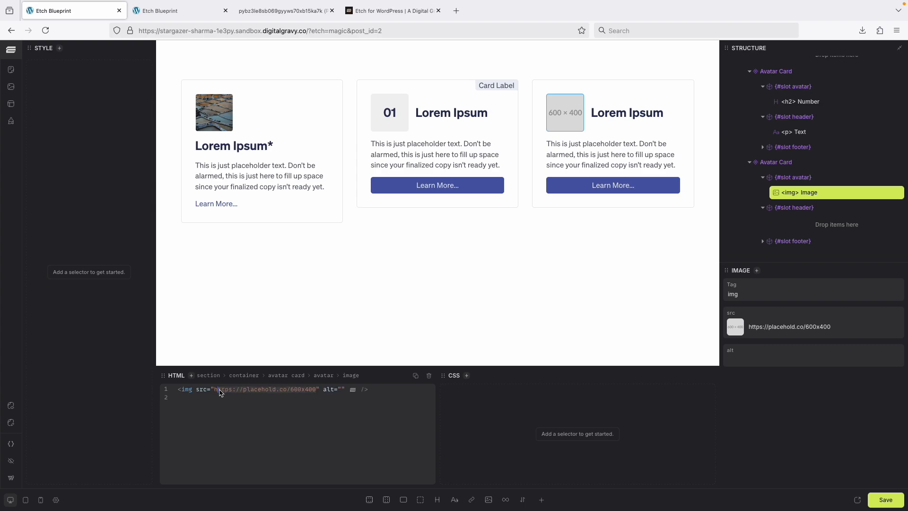
key("BackSpace")
key("ctrl+v")
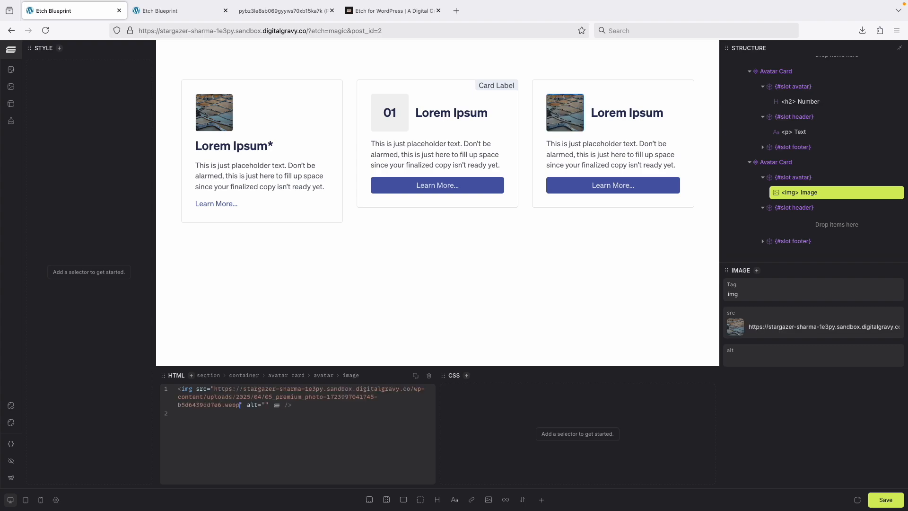
- Check the reference card designs, and save the page and reload its front-end view
left_click(284, 10)
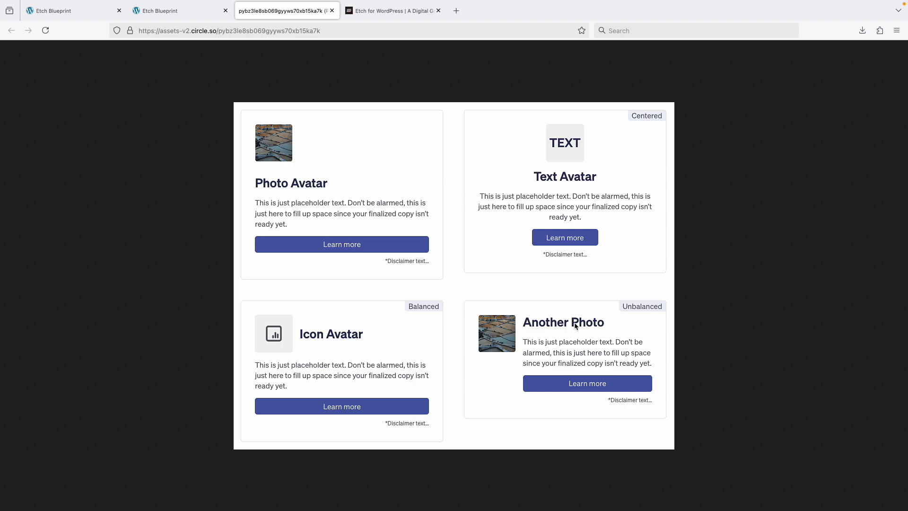
left_click(180, 10)
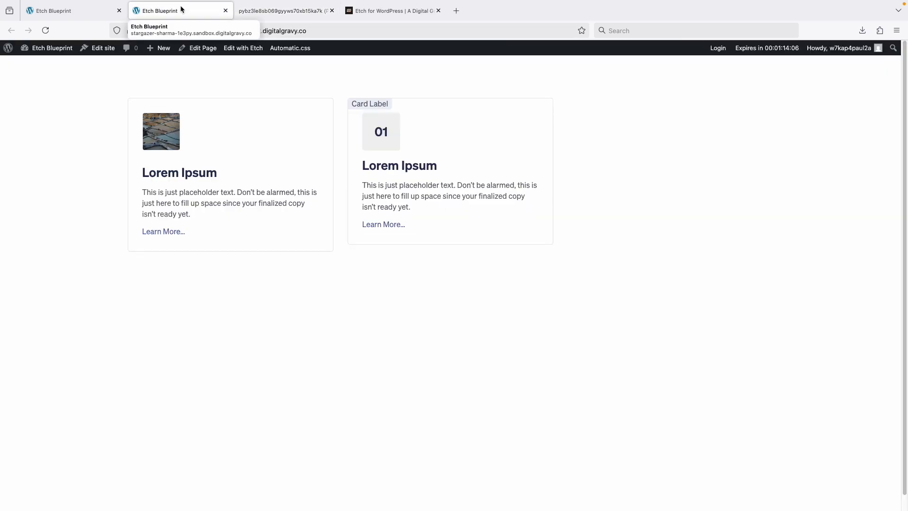
left_click(64, 5)
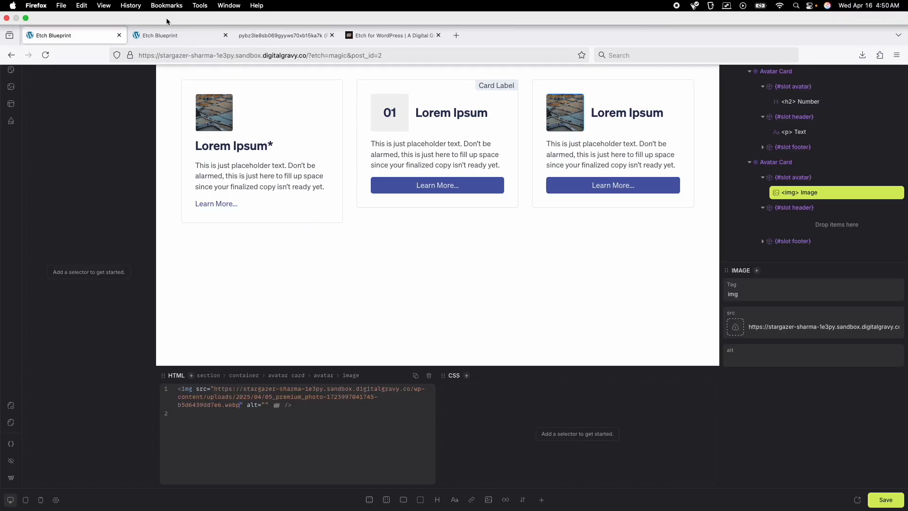
left_click(180, 10)
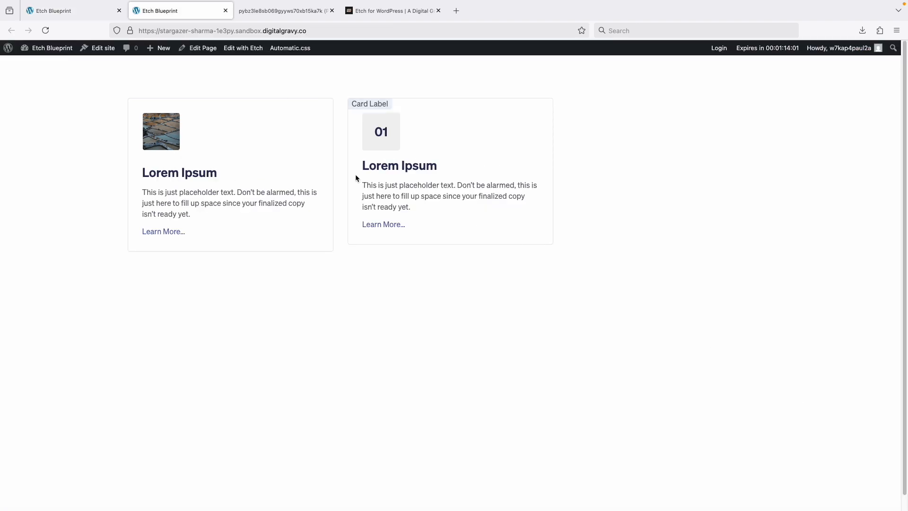
key("super+r")
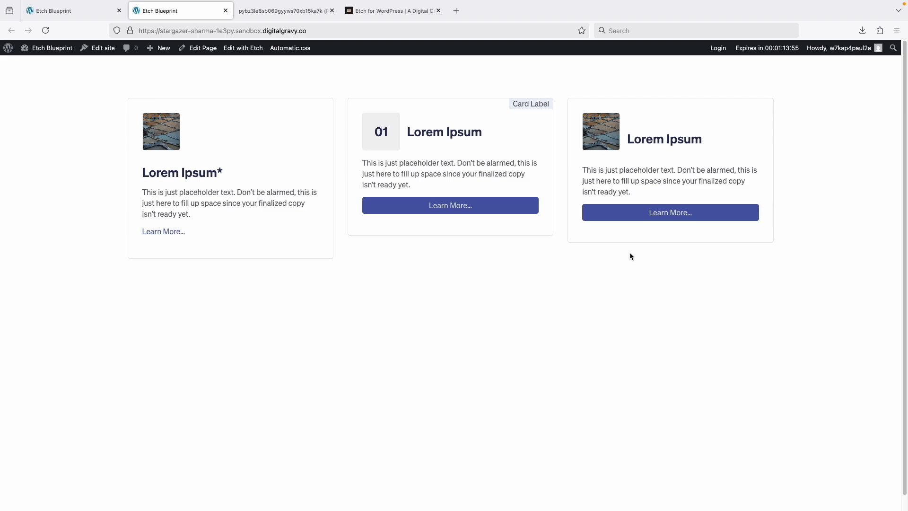
- Inspect the third card's heading on the front end and examine the wp-block-group div above it
right_click(643, 127)
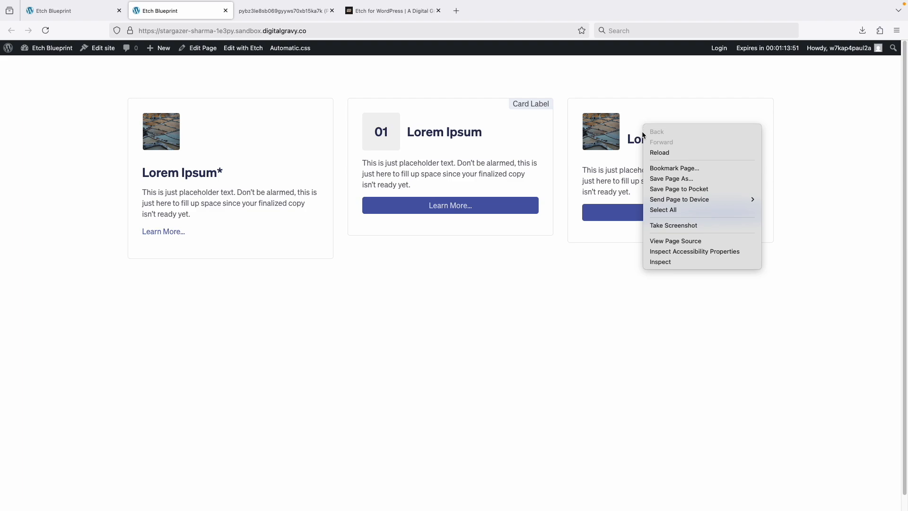
left_click(625, 134)
right_click(625, 133)
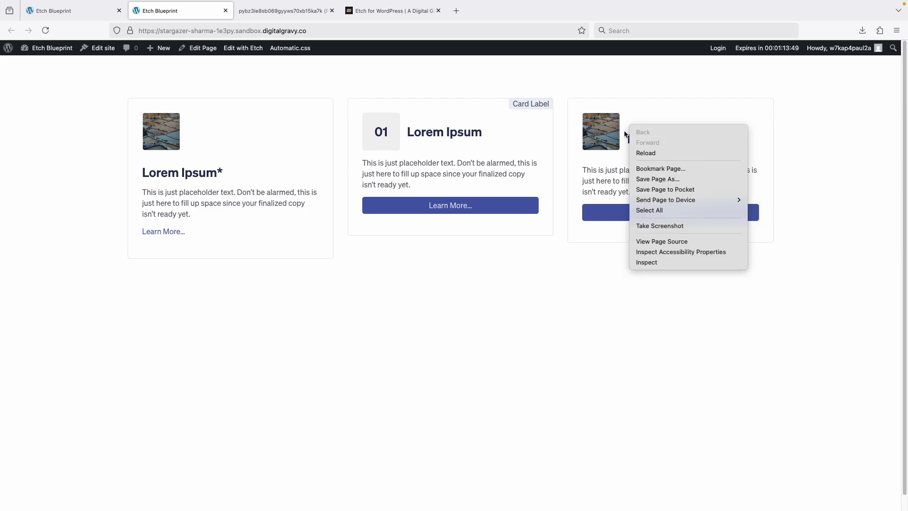
left_click(89, 6)
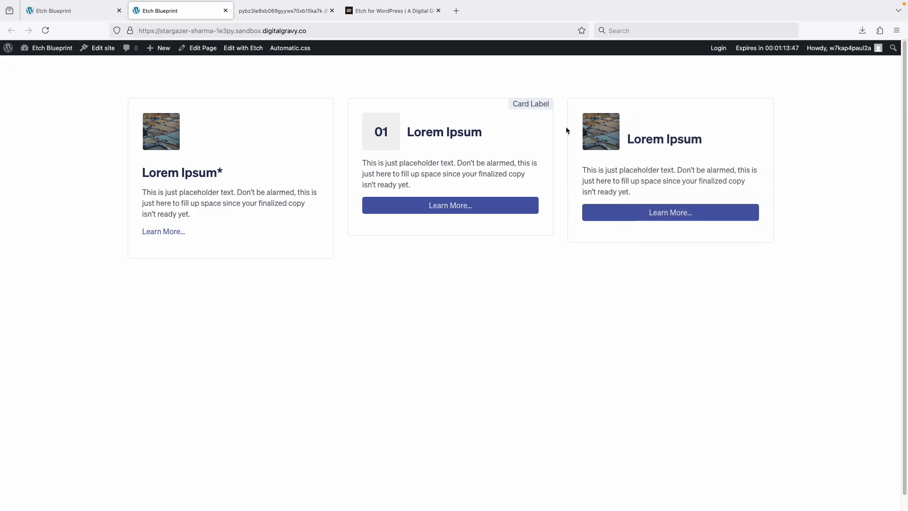
right_click(635, 140)
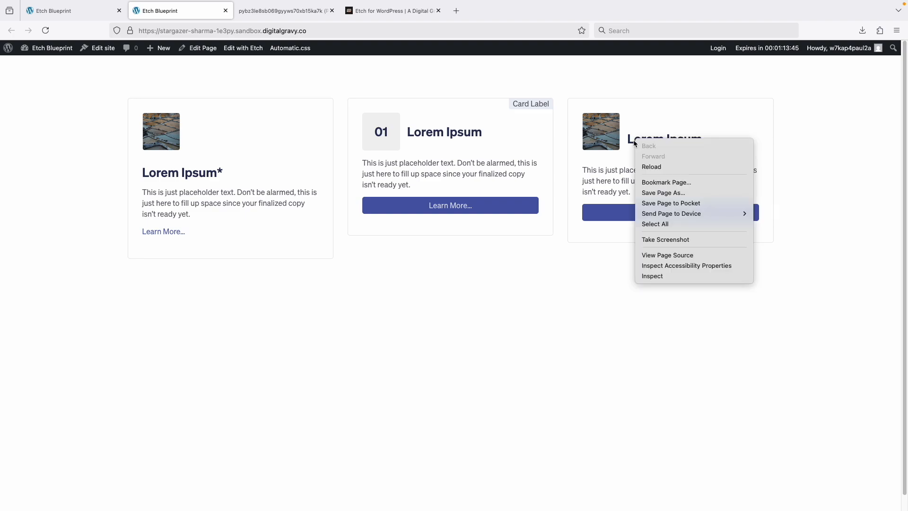
left_click(650, 275)
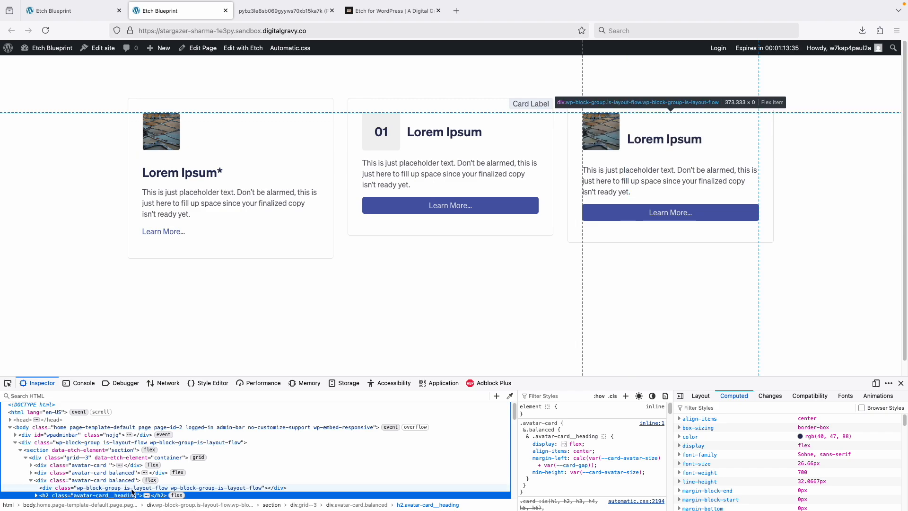
left_click(213, 488)
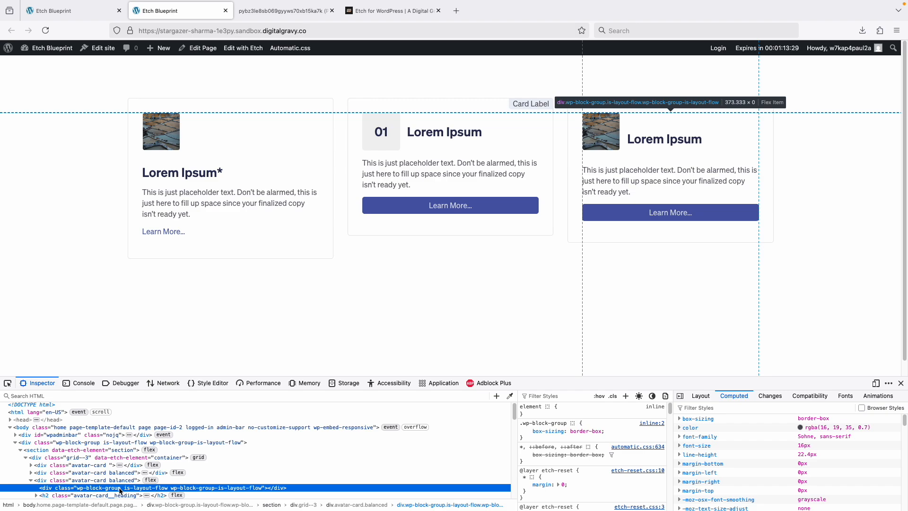
- Inspect the second card's heading and examine the surrounding markup for comparison with the third card
right_click(444, 134)
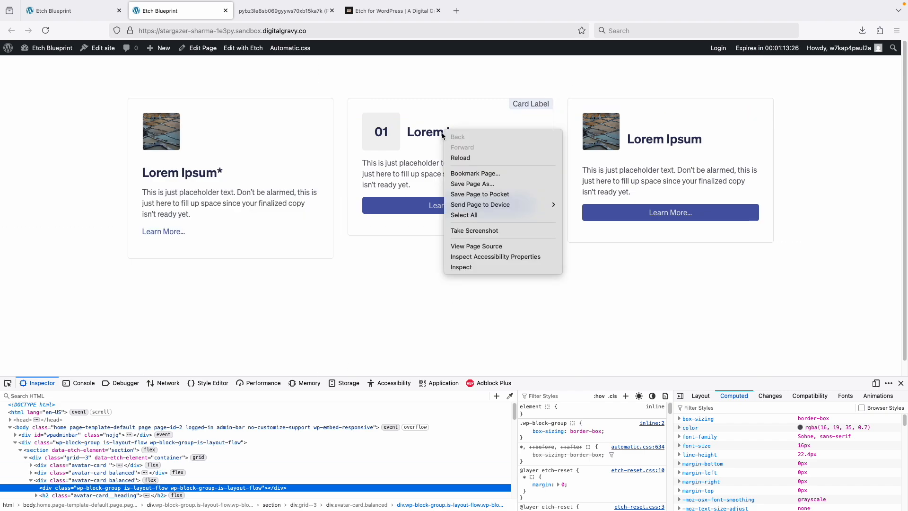
left_click(418, 133)
right_click(418, 132)
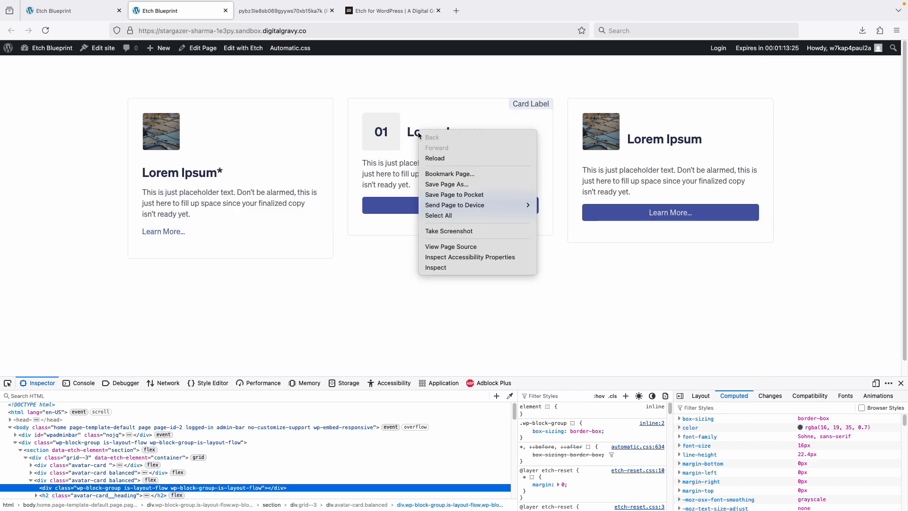
left_click(450, 268)
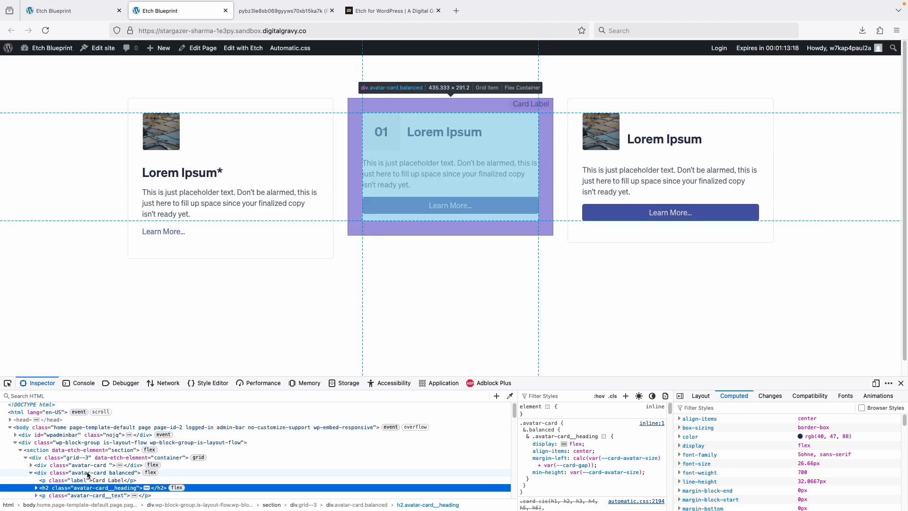
scroll(90, 484, "down", 2)
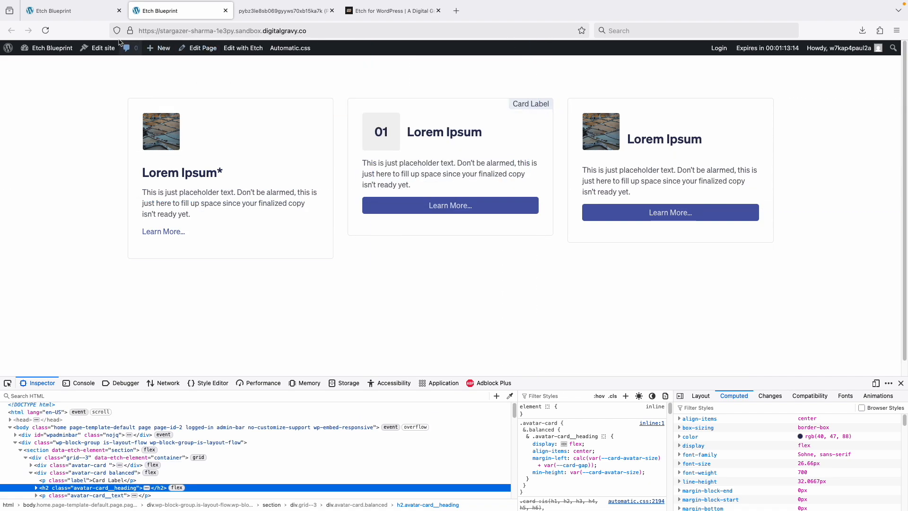
- Return to the Etch editor and set the third Avatar Card's Card Classes to unbalanced
left_click(87, 16)
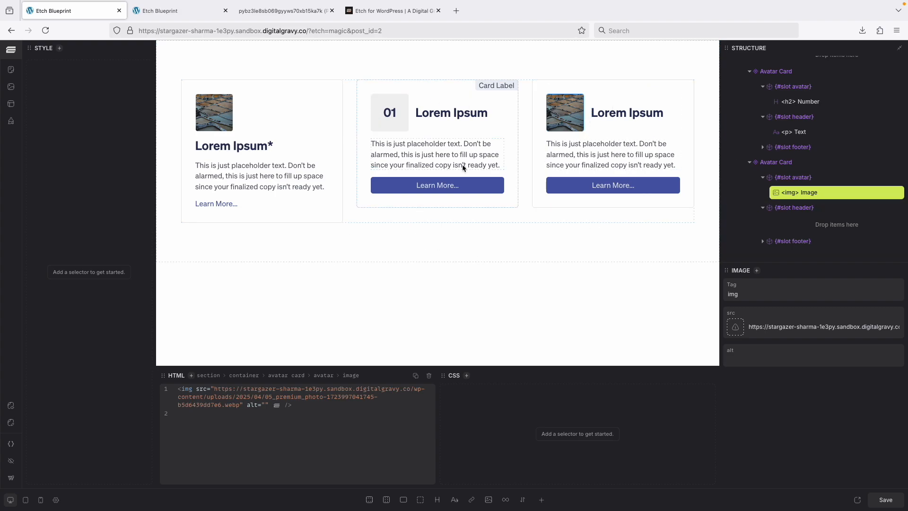
left_click(788, 166)
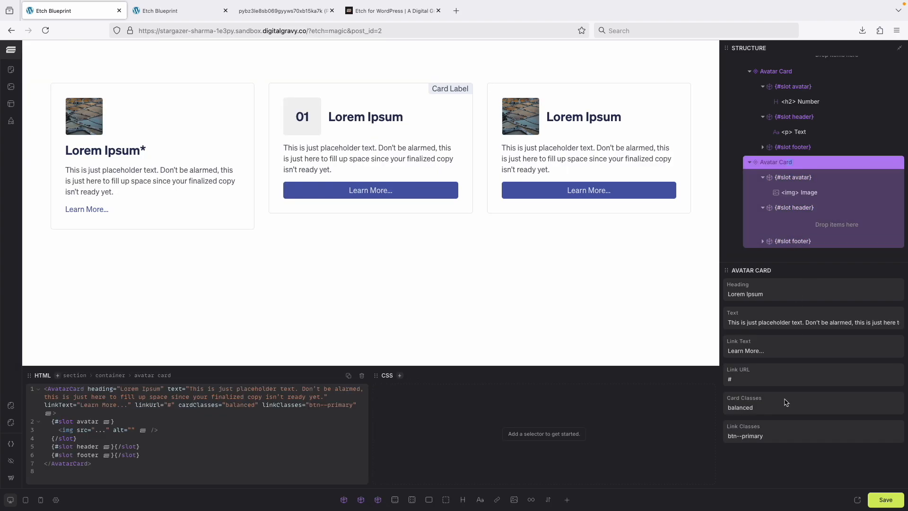
left_click(769, 408)
type("un")
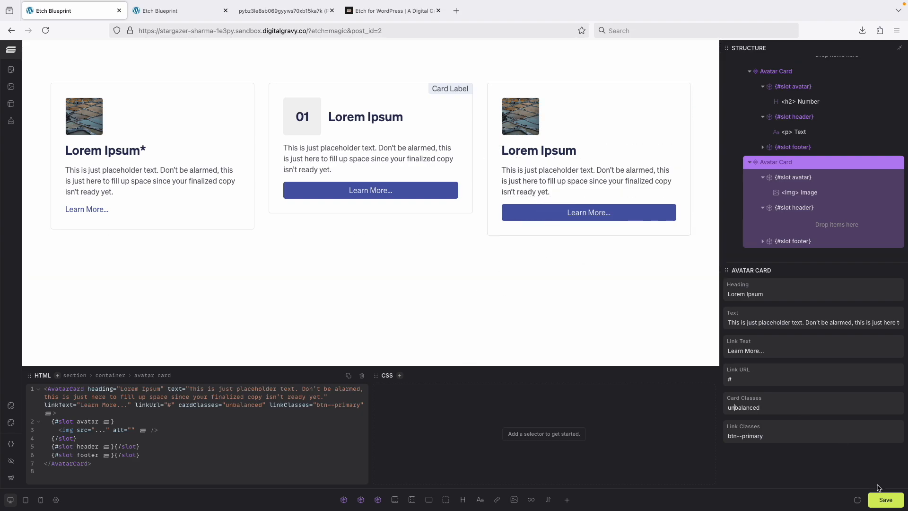
- Edit the Avatar Card component and add an &.unbalanced rule below the &.balanced rule in the .avatar-card CSS
right_click(794, 163)
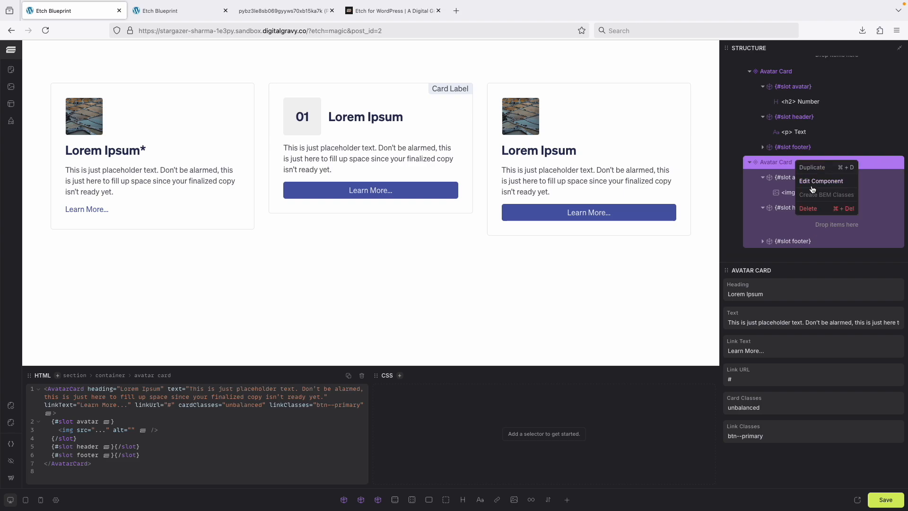
left_click(812, 184)
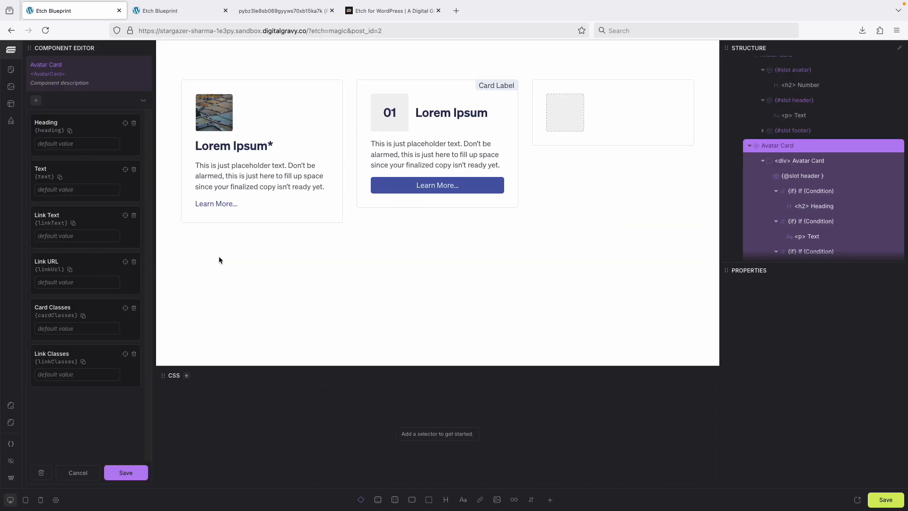
left_click(810, 161)
right_click(811, 164)
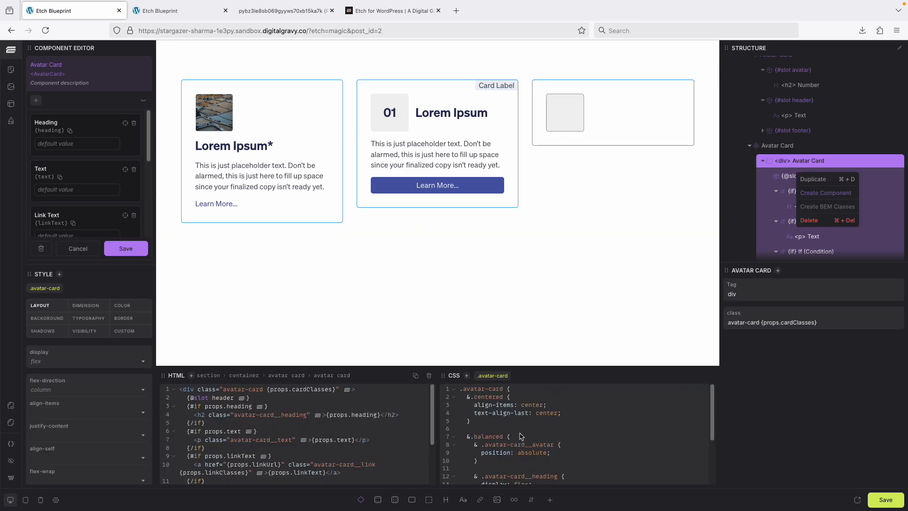
left_click(515, 439)
scroll(518, 434, "down", 3)
scroll(499, 450, "up", 1)
scroll(487, 454, "down", 1)
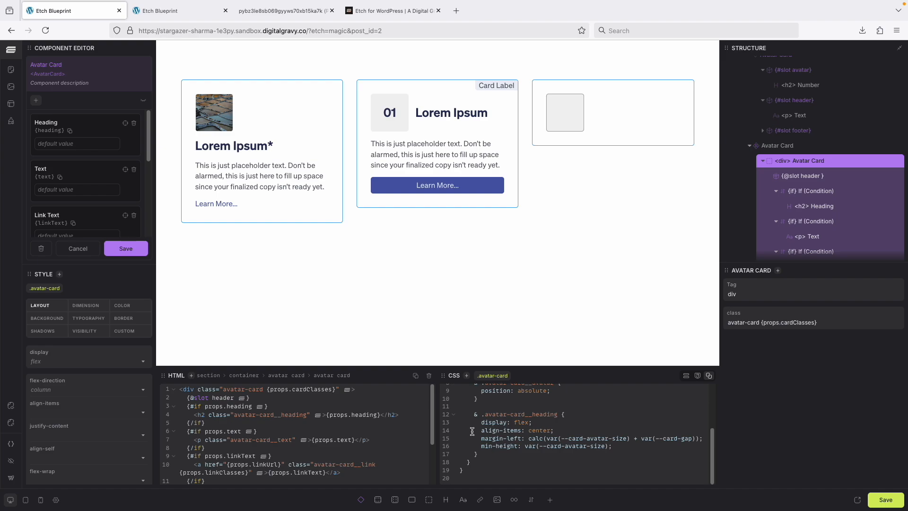
left_click(473, 462)
key("Return")
key("Return")
key("Return")
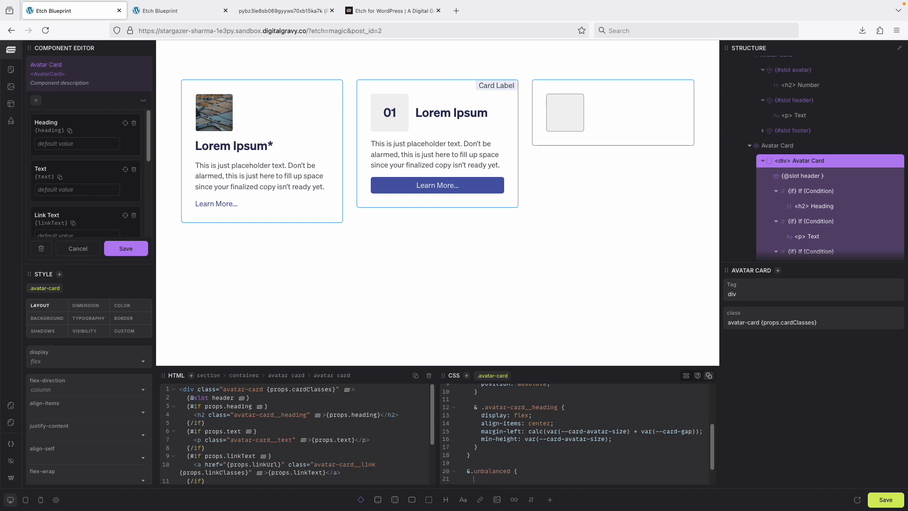
scroll(509, 435, "up", 1)
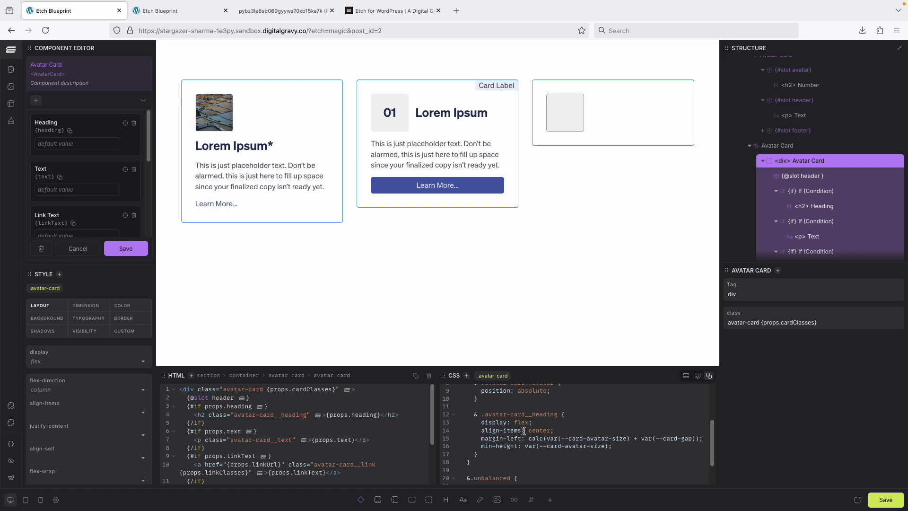
- Paste an & .avatar-card__avatar rule with position: absolute inside the &.unbalanced rule
scroll(500, 423, "down", 2)
left_click(491, 457)
type("& .avatar-card__avatar {       position: absolute;     }")
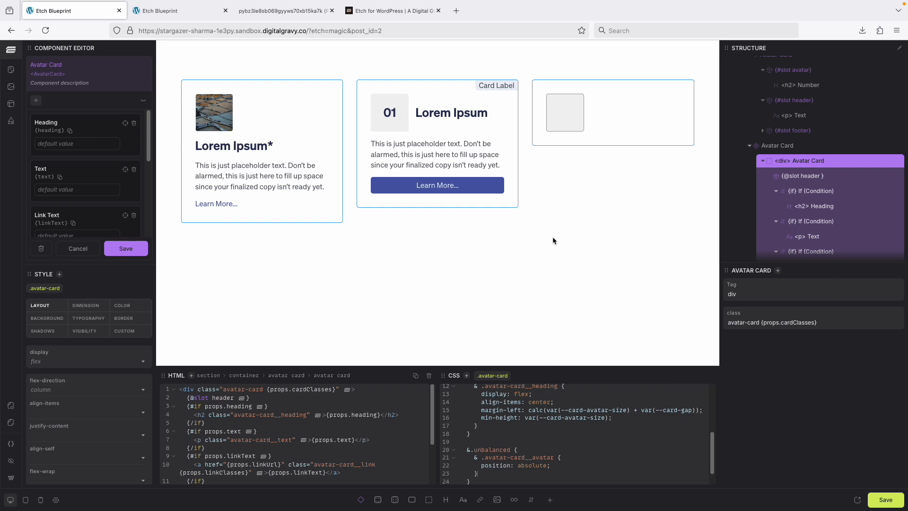
- Compare the front-end cards with the Unbalanced card in the reference image, and return to the Etch editor
left_click(158, 10)
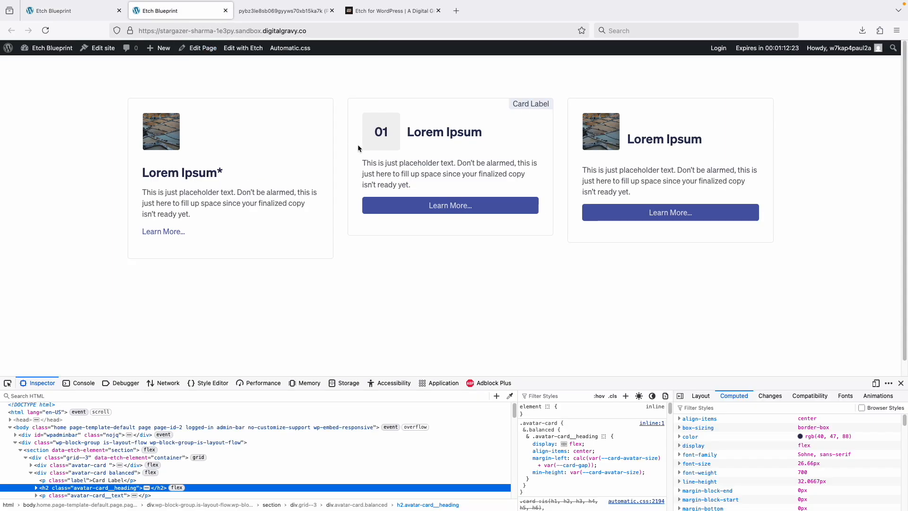
left_click(285, 14)
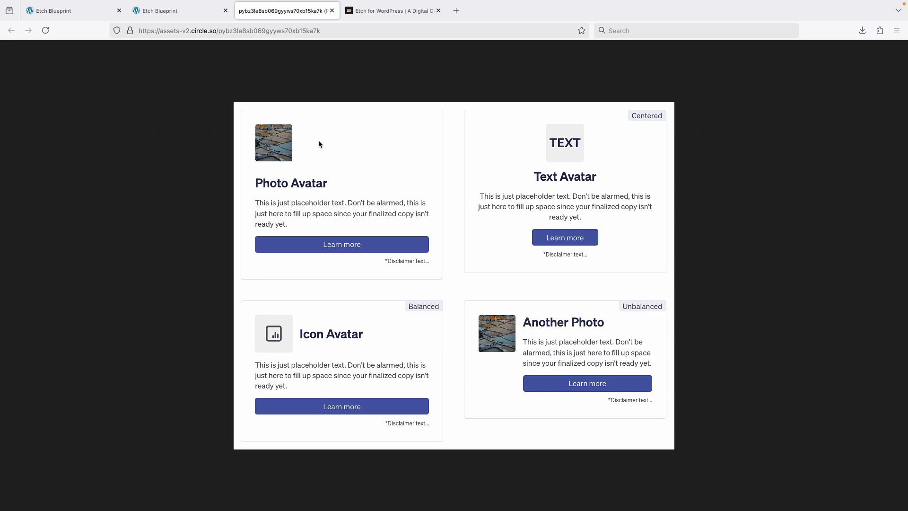
left_click(181, 12)
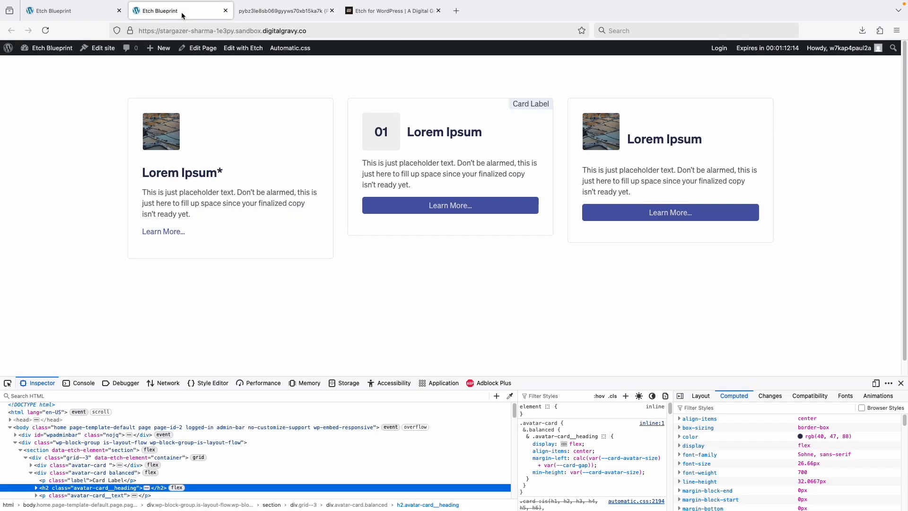
left_click(83, 17)
- Add three & .avatar-card__ selector lines below the avatar rule inside &.unbalanced
scroll(511, 445, "down", 1)
left_click(495, 455)
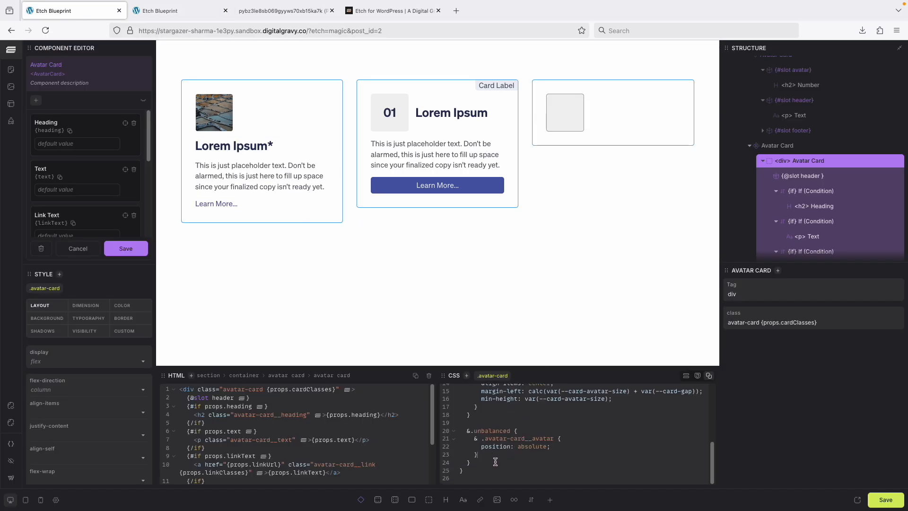
key("Return")
key("Return")
left_click_drag(537, 470, 476, 476)
key("ctrl+c")
left_click(552, 471)
key("ctrl+v")
key("Return")
key("ctrl+v")
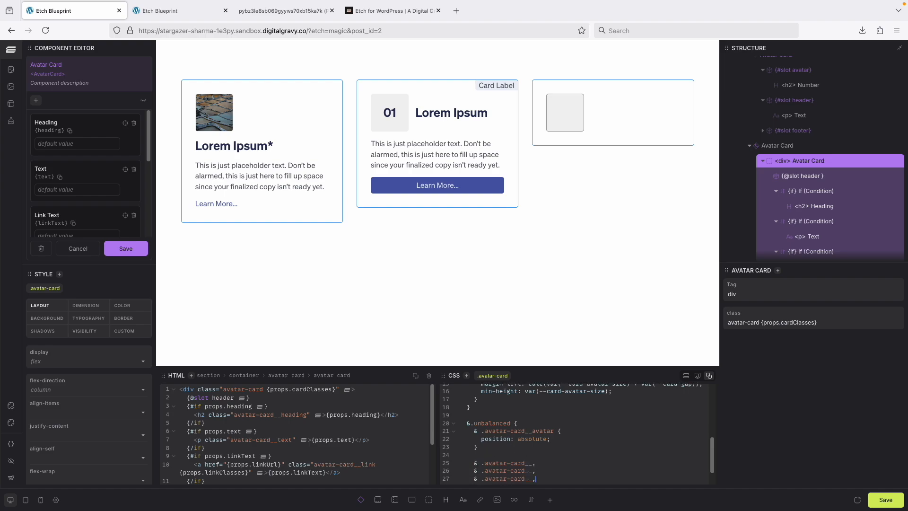
- Complete the three selectors as heading, text and link, and open their shared rule block
left_click(532, 463)
type("heading")
type("{")
key("Return")
- Set the grouped rule's margin-left to calc(var(--card-avatar-size) + var(--card-gap)) and save the component
type("margin-left")
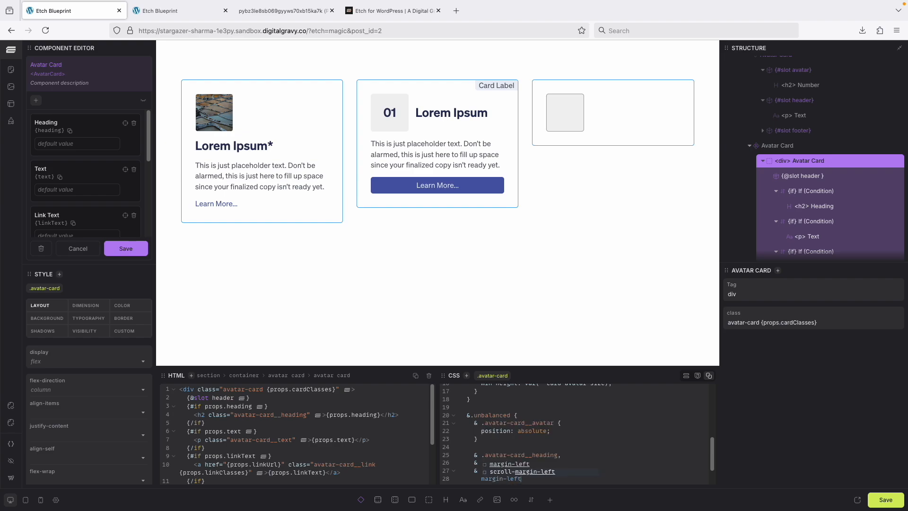
key("Return")
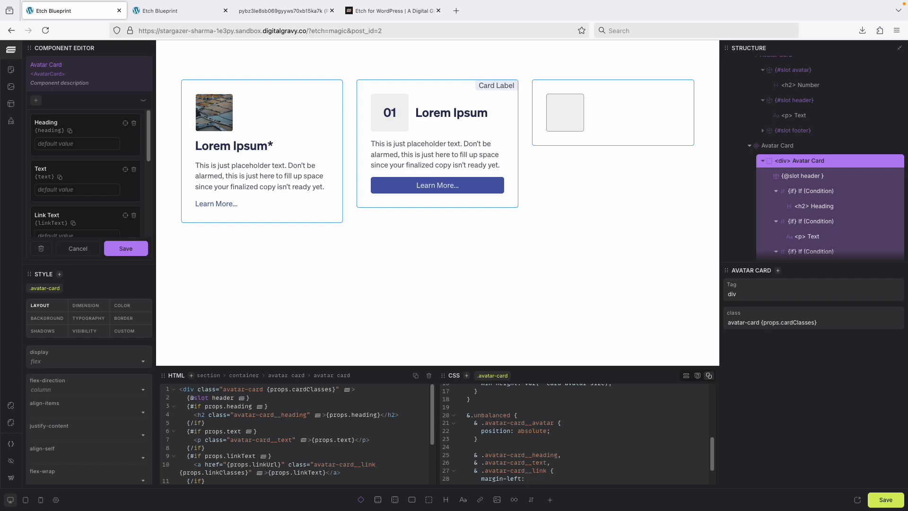
type("c")
key("BackSpace")
type("--car")
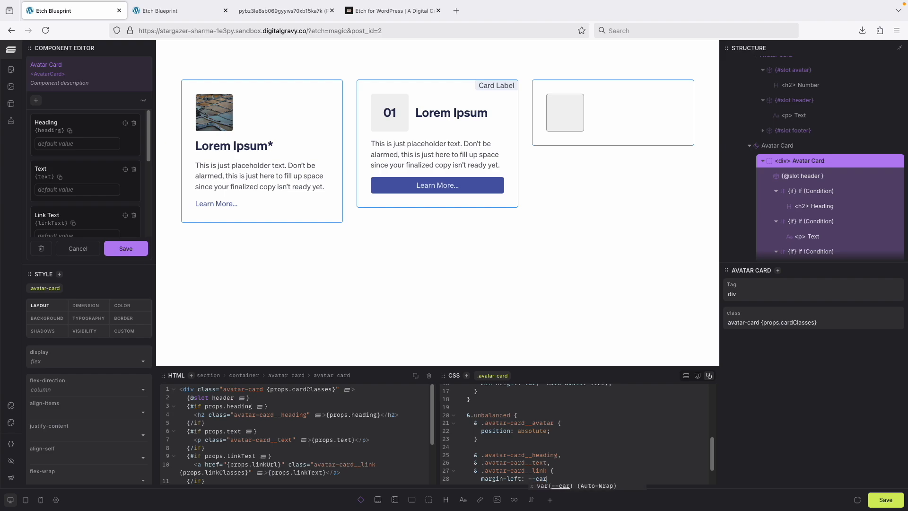
type("d-avatar-size")
key("Return")
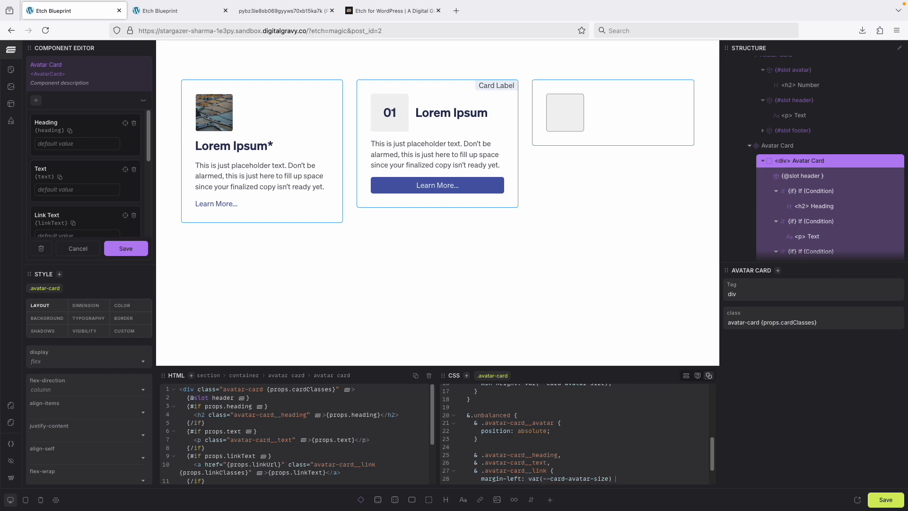
type("+ --card-gap")
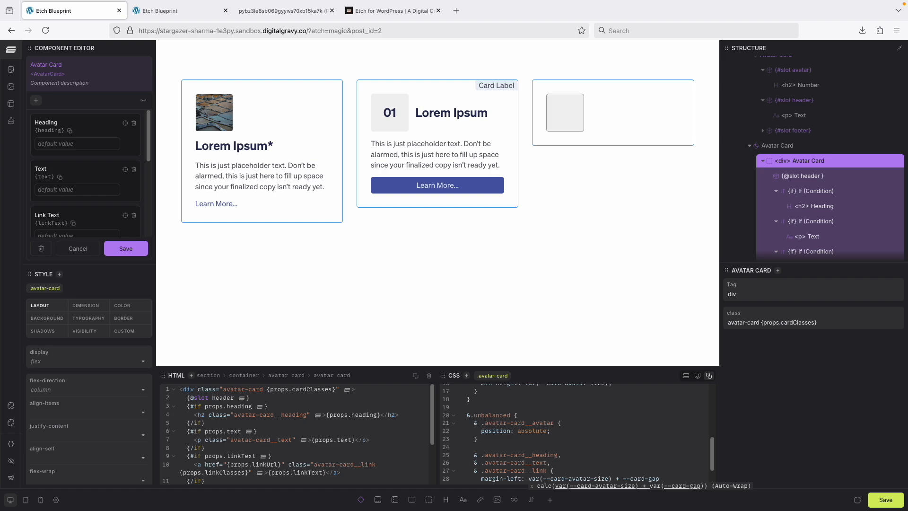
key("Tab")
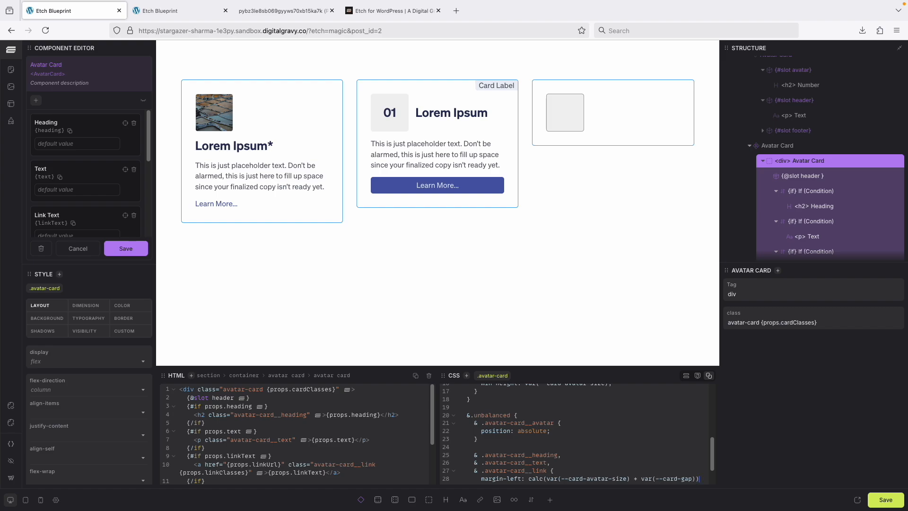
left_click(696, 480)
scroll(657, 468, "down", 1)
left_click(701, 472)
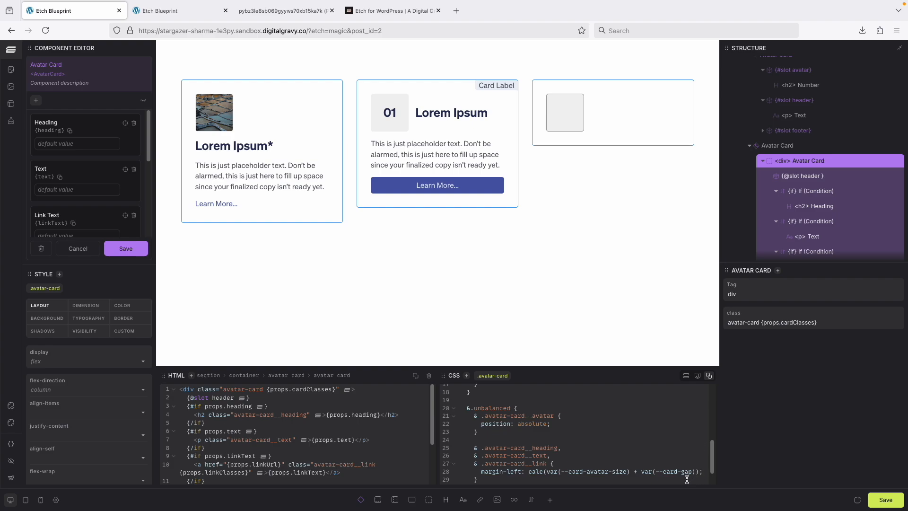
left_click(132, 251)
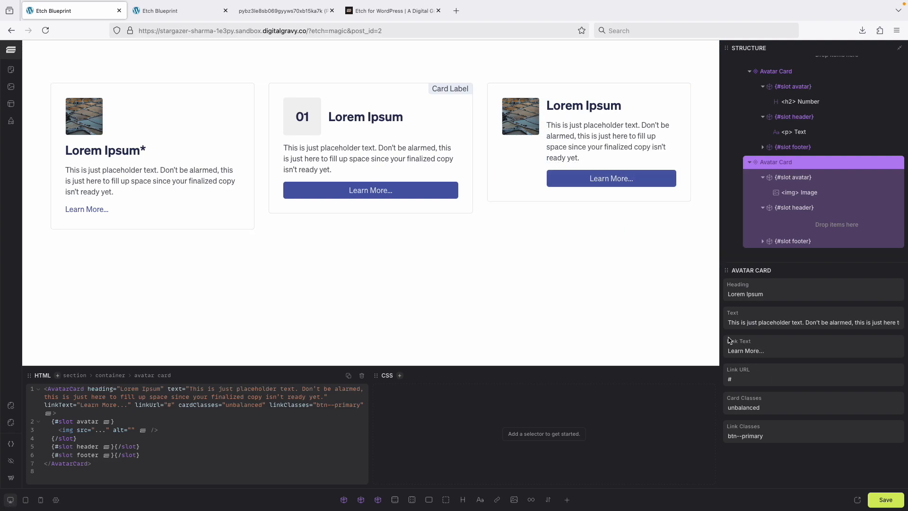
- Test the third card's Card Classes with centered and balanced, ending back on unbalanced
double_click(773, 411)
key("BackSpace")
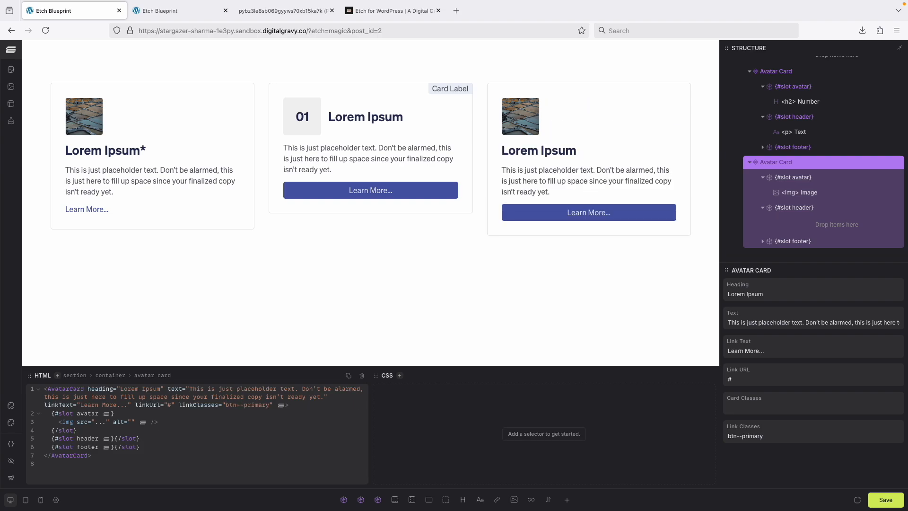
type("centered")
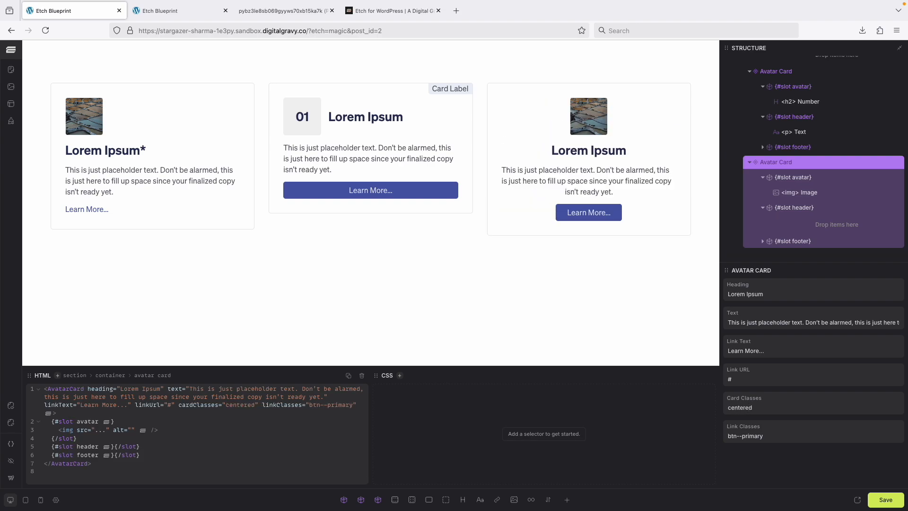
key("ctrl+a")
type("balanced")
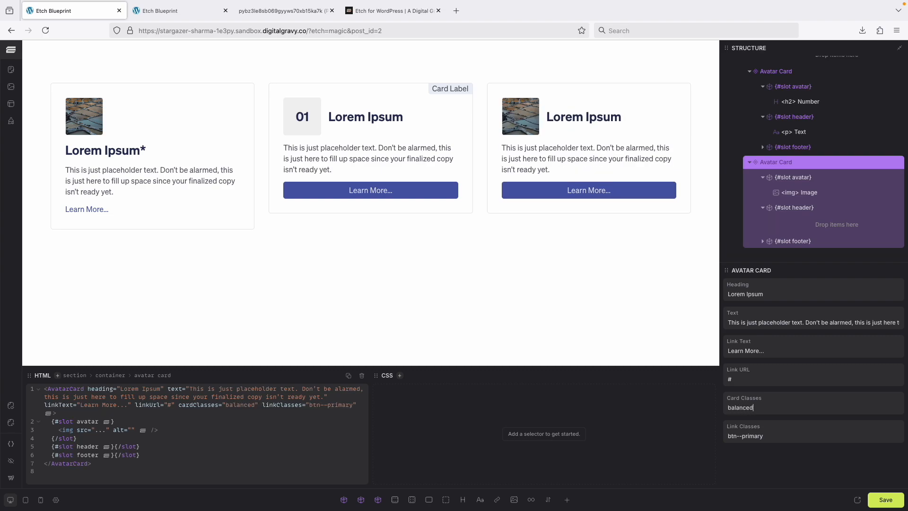
key("ctrl+a")
key("Left")
type("un")
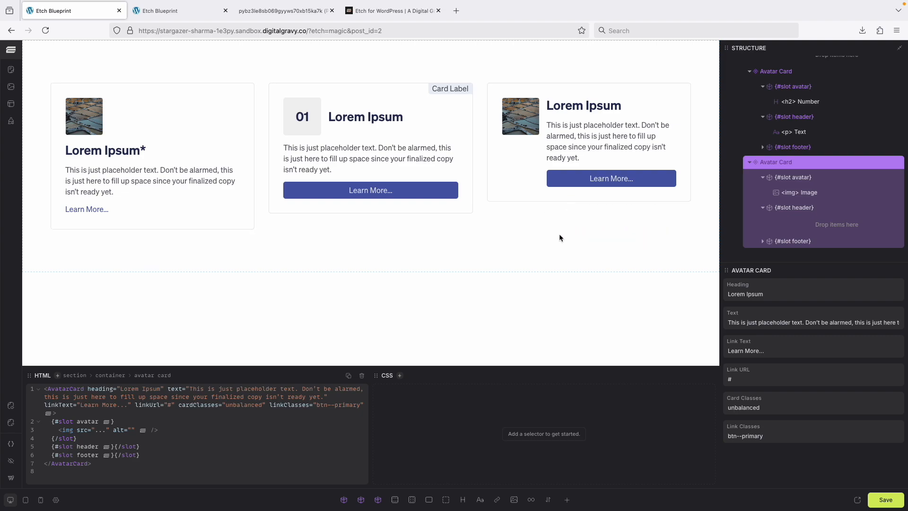
- Append btn--outline to the third card's Link Classes after btn--primary and save the page
left_click(765, 434)
type("btn--outline")
left_click(887, 500)
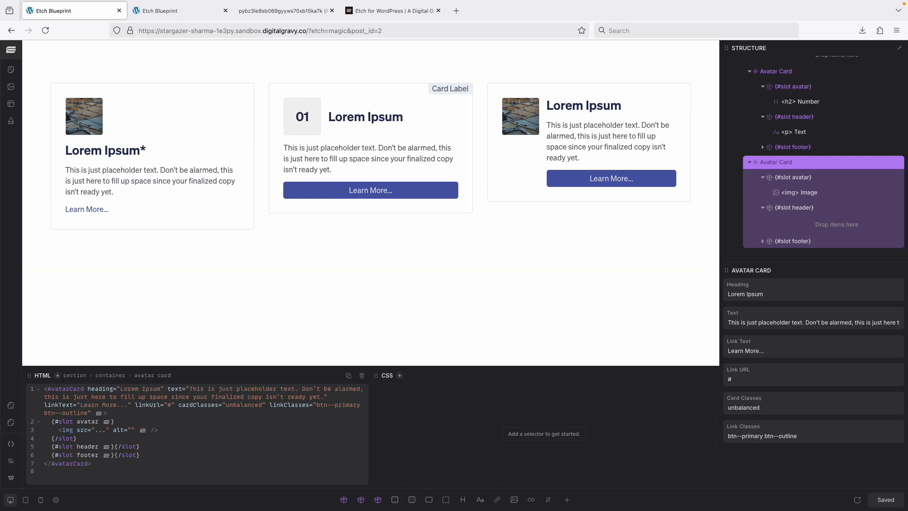
- Examine the Automatic.css primary button styles and variant options for outline button support
left_click(10, 405)
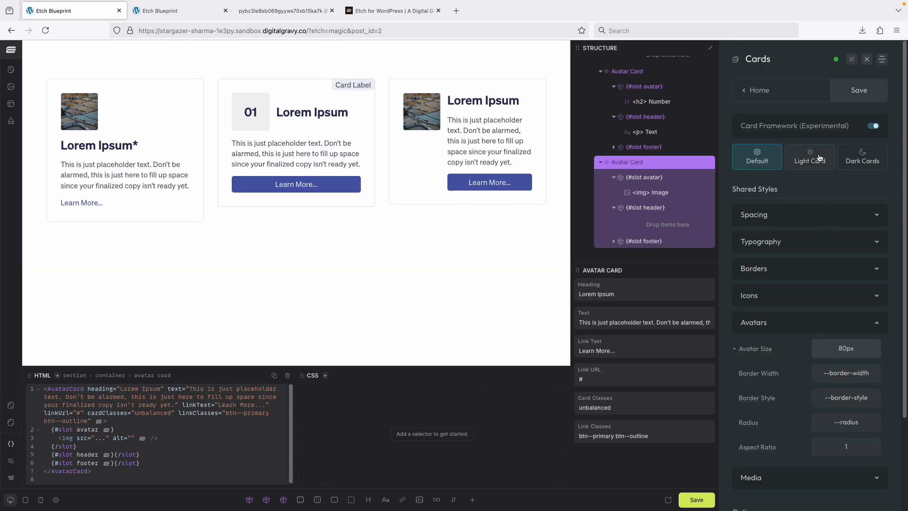
left_click(752, 91)
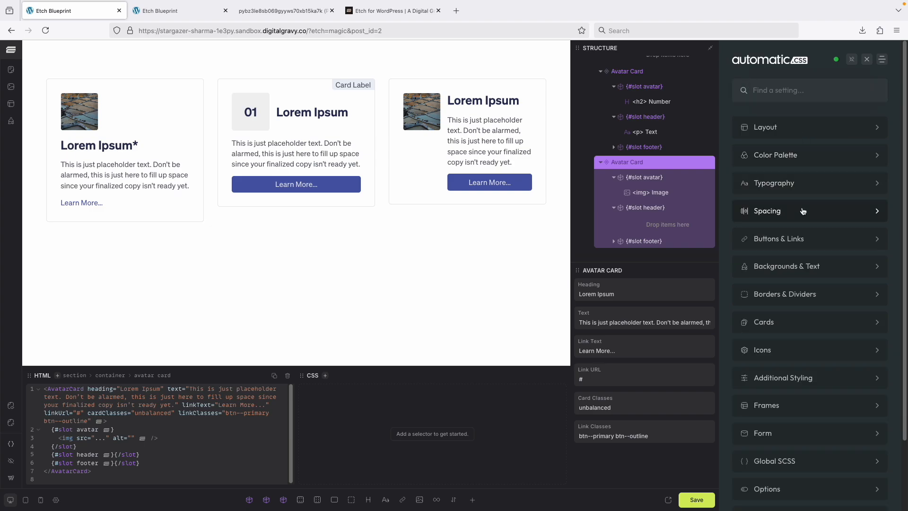
left_click(791, 241)
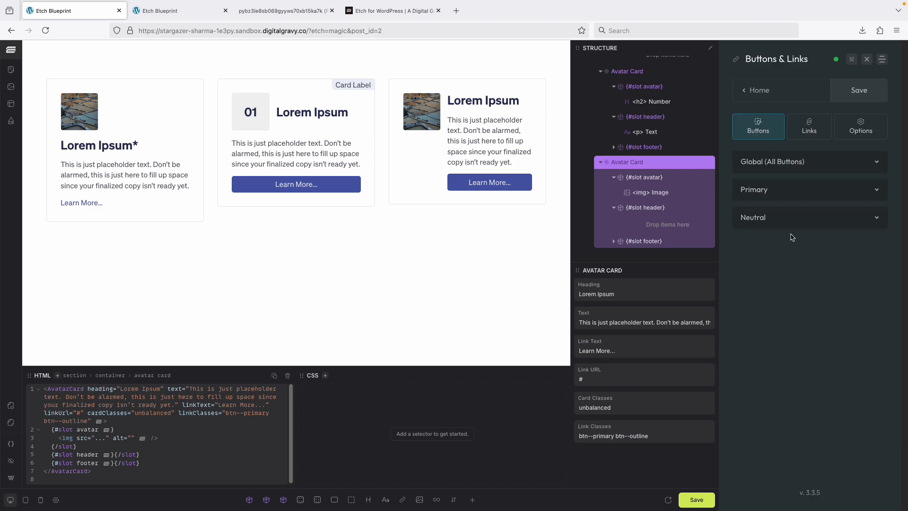
left_click(802, 192)
scroll(794, 244, "down", 5)
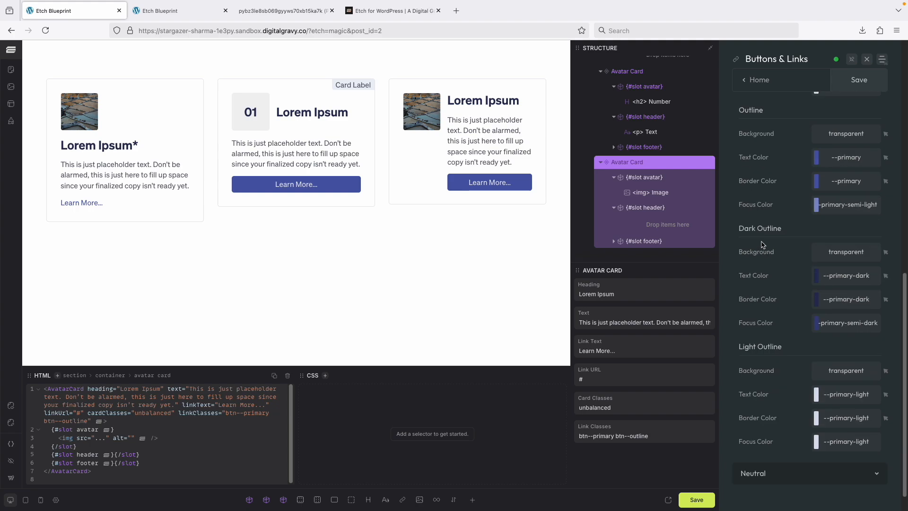
scroll(762, 242, "up", 5)
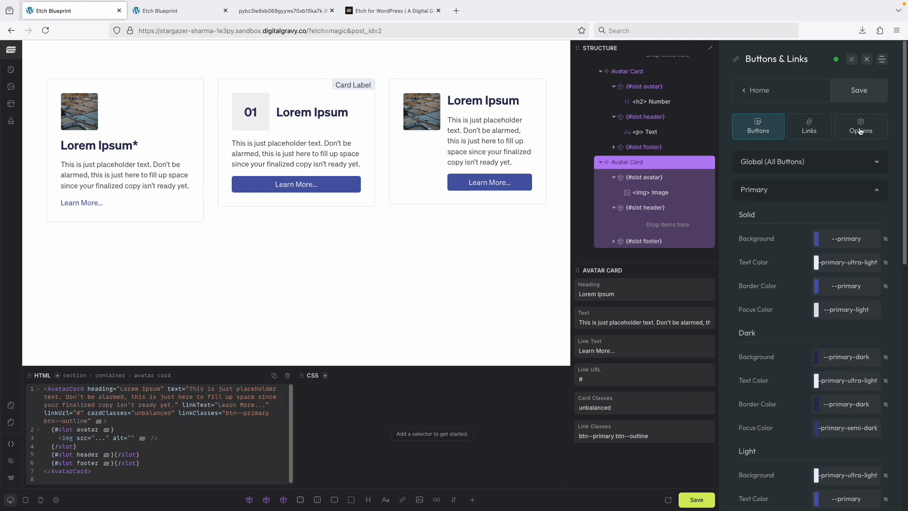
left_click(861, 127)
left_click(844, 191)
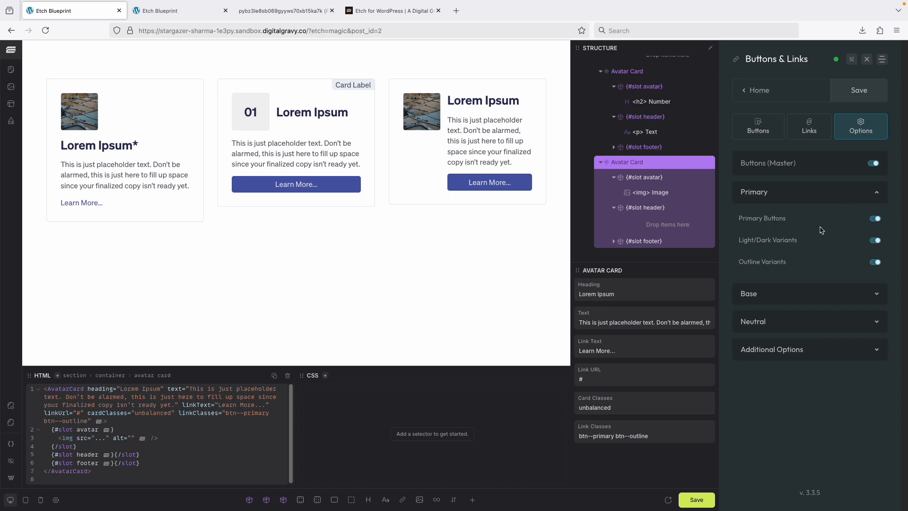
- Remove btn--primary from the third card's Link Classes, leaving only btn--outline
left_click(659, 432)
double_click(608, 436)
key("BackSpace")
key("BackSpace")
key("BackSpace")
key("BackSpace")
key("BackSpace")
key("BackSpace")
key("BackSpace")
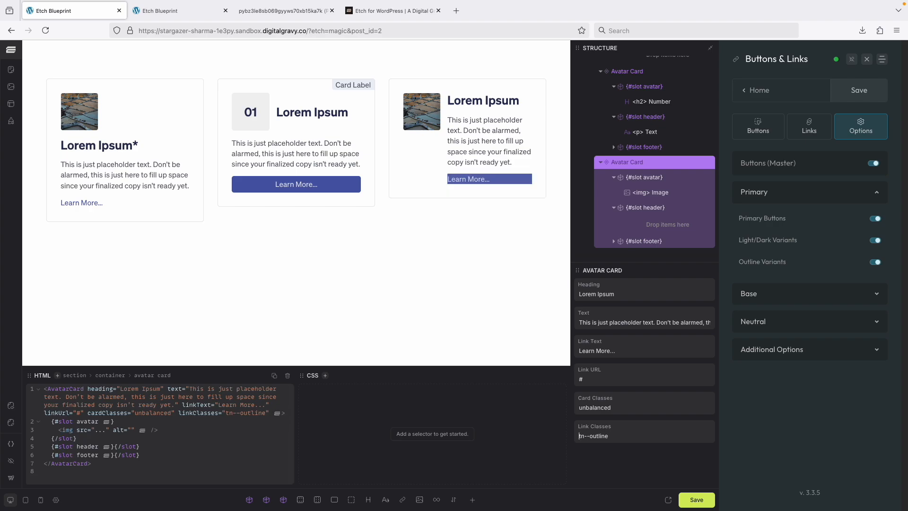
type("b")
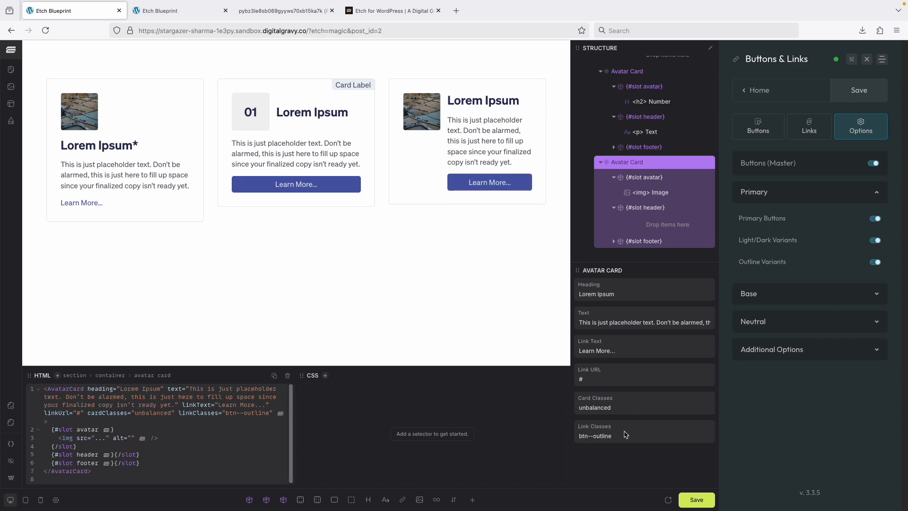
- Append btn--primary after btn--outline in the third card's Link Classes
double_click(620, 437)
triple_click(621, 437)
left_click(620, 437)
type("btn--primary")
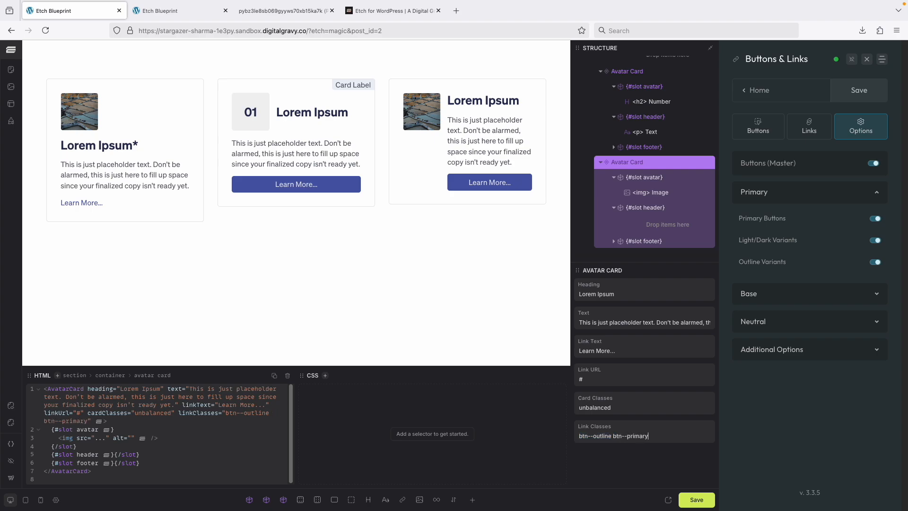
- Clear the third card's Link Classes and try to save the Automatic.css settings
left_click(624, 436)
key("BackSpace")
left_click(592, 436)
key("BackSpace")
left_click_drag(655, 436, 559, 431)
key("BackSpace")
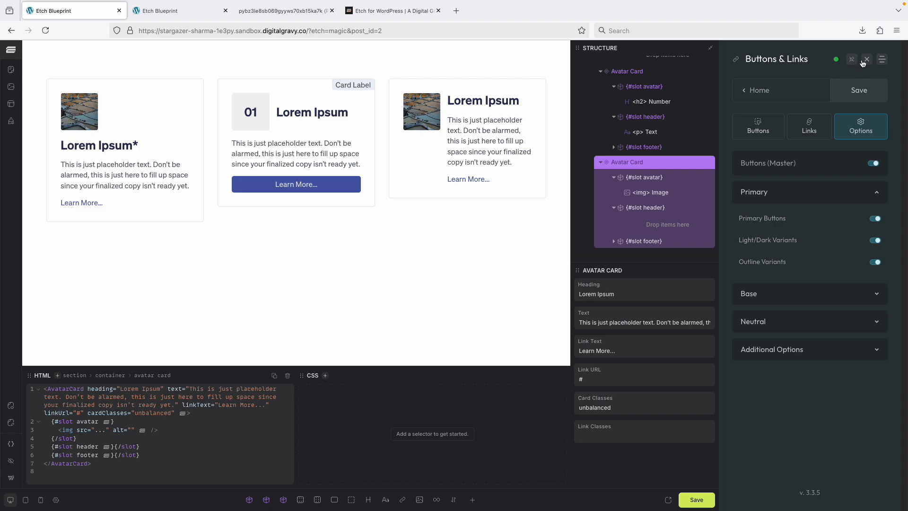
left_click(857, 94)
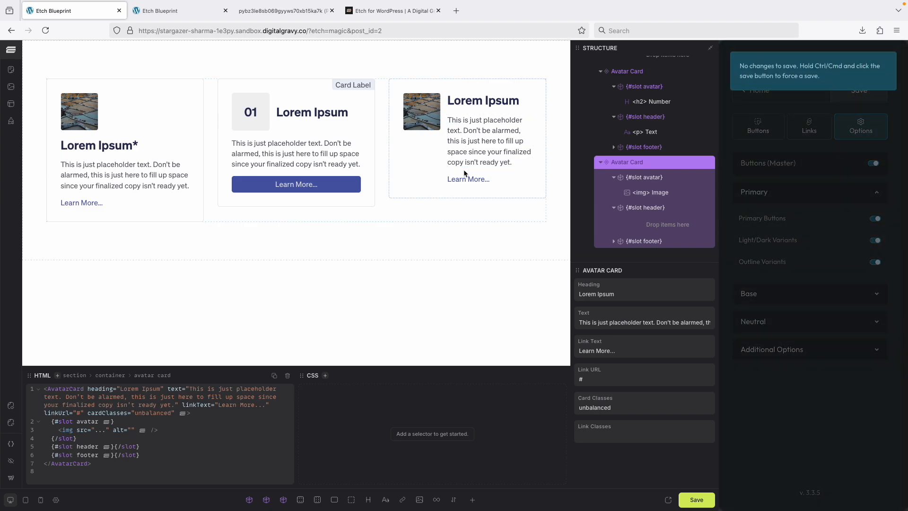